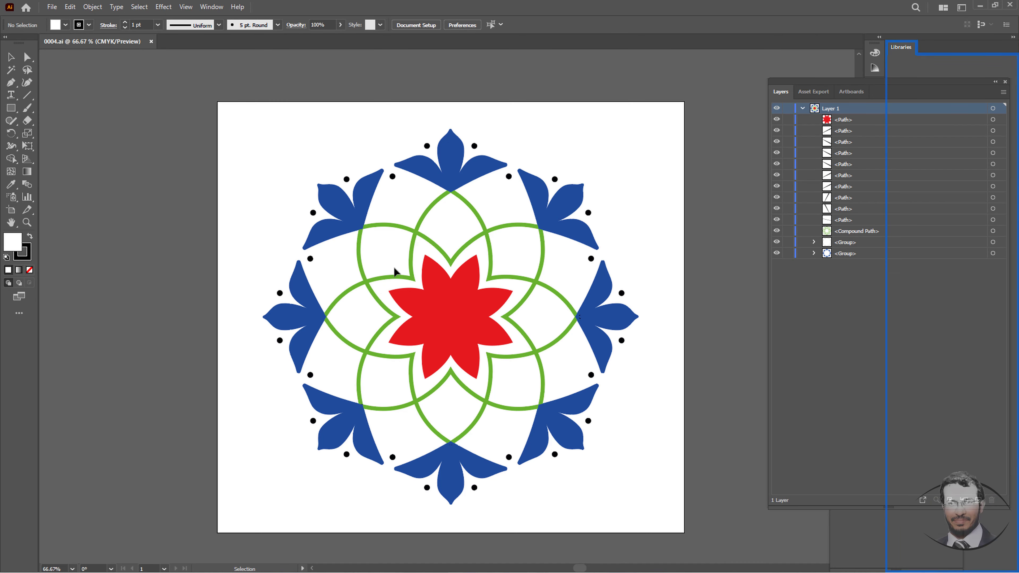
Step: Try moving the red star, green lattice, blue ornaments and black dots separately, undoing each move, and review Layer 1's objects
{"action": "left_click_drag", "start_coordinate": [453, 310], "coordinate": [416, 310]}
{"action": "key", "text": "ctrl+z"}
{"action": "left_click_drag", "start_coordinate": [549, 265], "coordinate": [694, 243]}
{"action": "key", "text": "ctrl+z"}
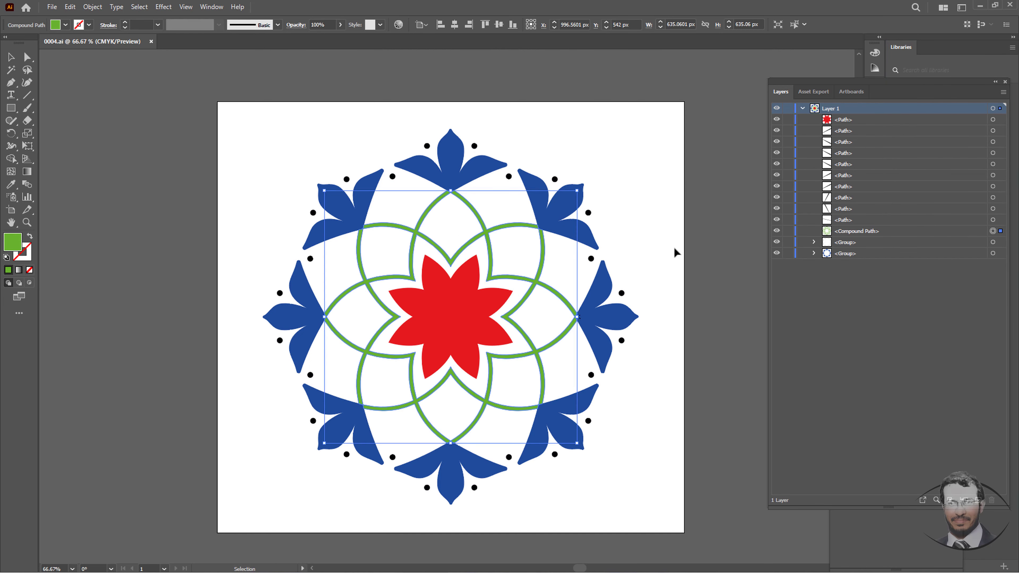
{"action": "left_click_drag", "start_coordinate": [624, 313], "coordinate": [718, 297]}
{"action": "key", "text": "ctrl+z"}
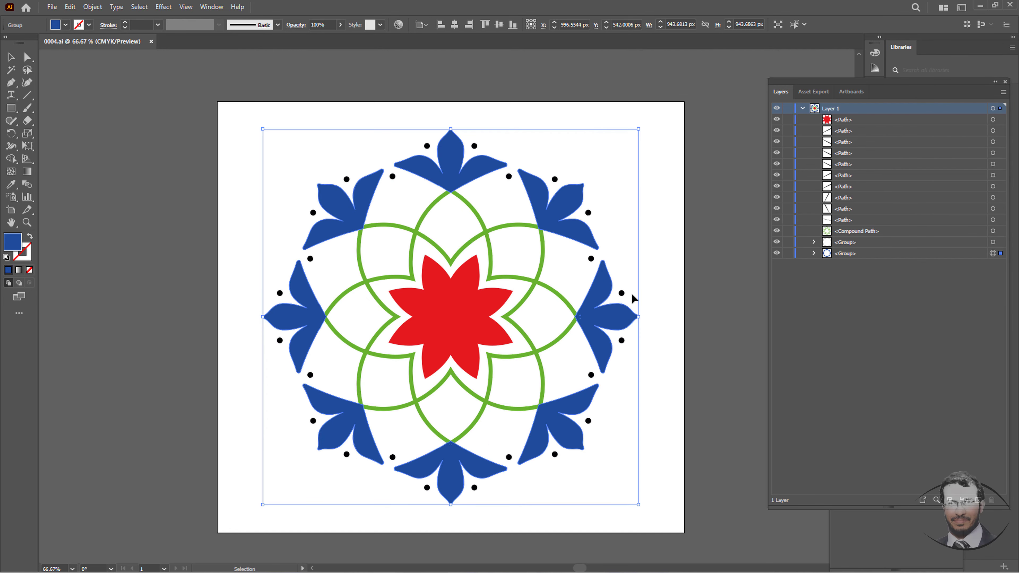
{"action": "left_click_drag", "start_coordinate": [587, 421], "coordinate": [682, 370]}
{"action": "key", "text": "ctrl+z"}
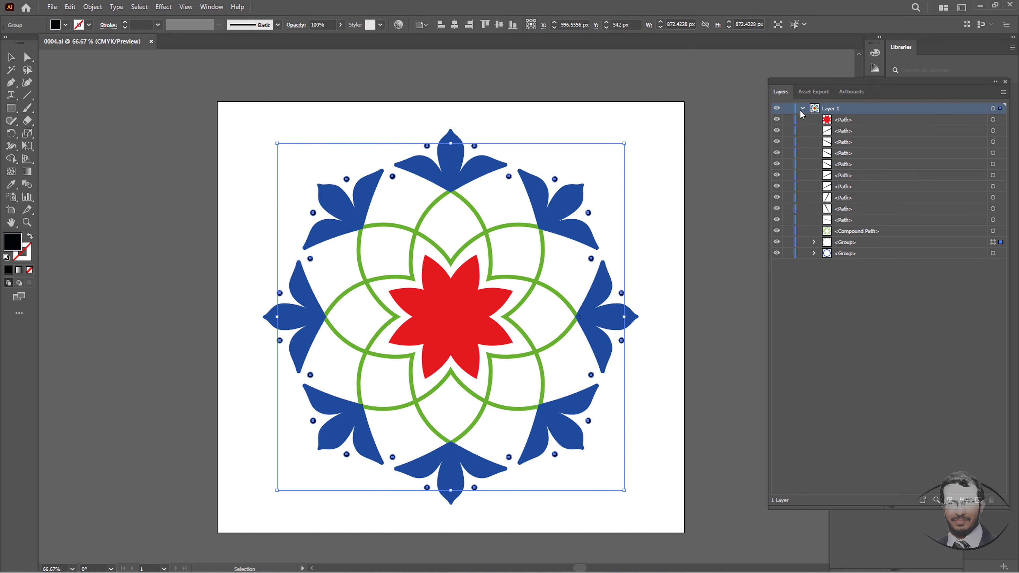
{"action": "left_click", "coordinate": [801, 109]}
{"action": "left_click", "coordinate": [802, 109]}
Step: Export the artwork in SVG format as 00004.svg into the BLENDER\WORK\04 folder
{"action": "left_click", "coordinate": [52, 8]}
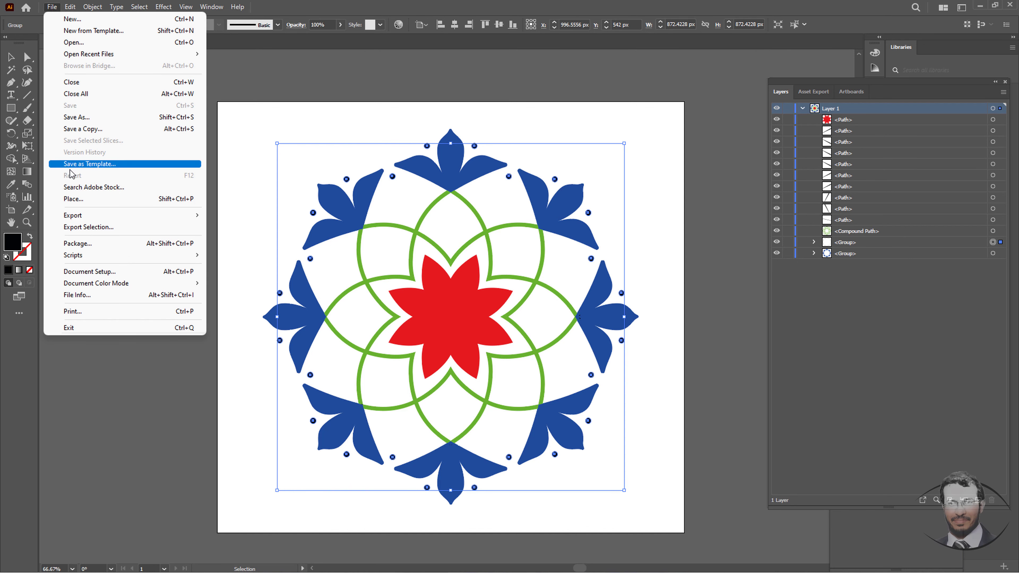
{"action": "mouse_move", "coordinate": [156, 216]}
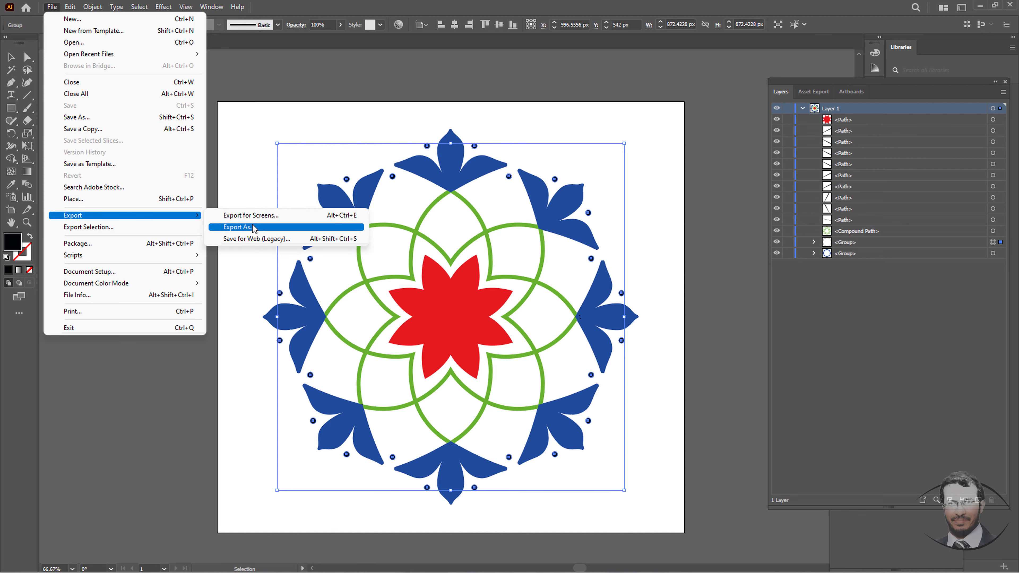
{"action": "left_click", "coordinate": [266, 228]}
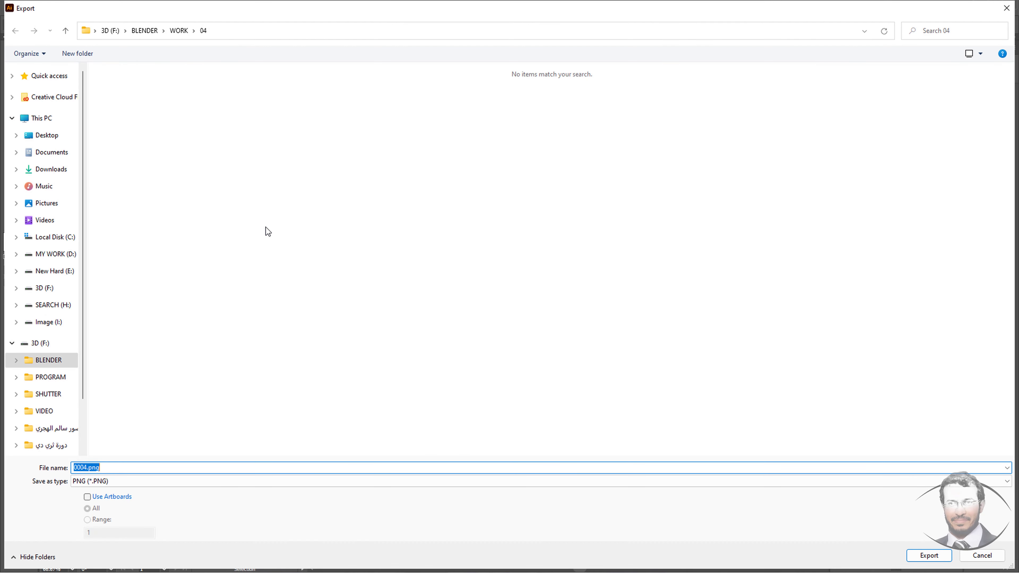
{"action": "left_click", "coordinate": [110, 482]}
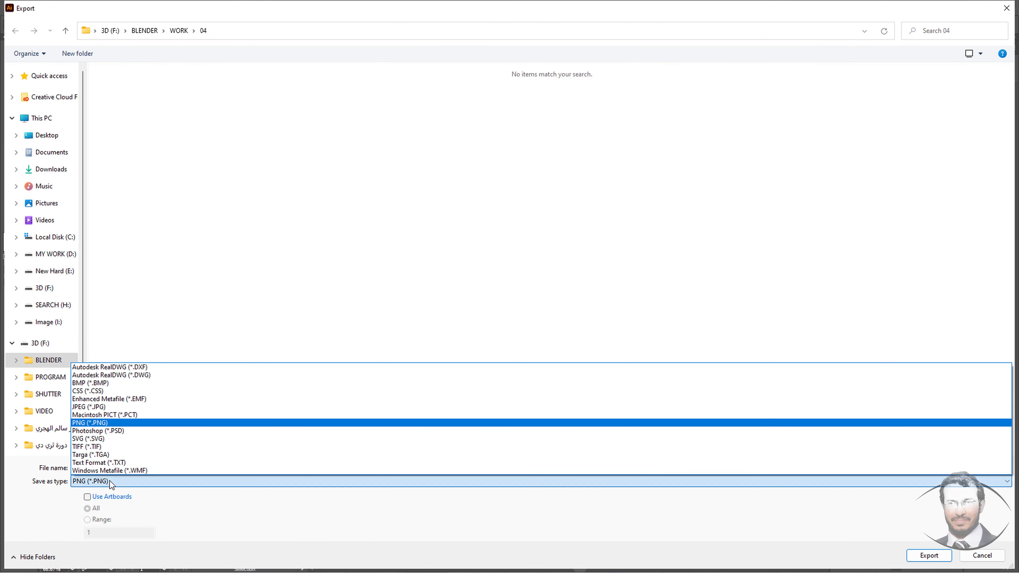
{"action": "left_click", "coordinate": [124, 439]}
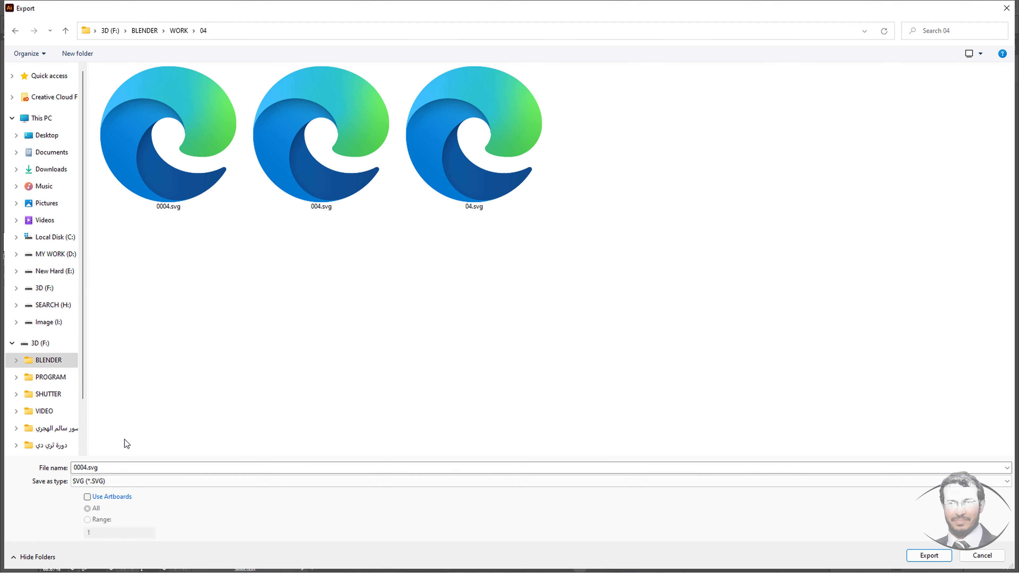
{"action": "double_click", "coordinate": [92, 468]}
{"action": "left_click", "coordinate": [86, 468]}
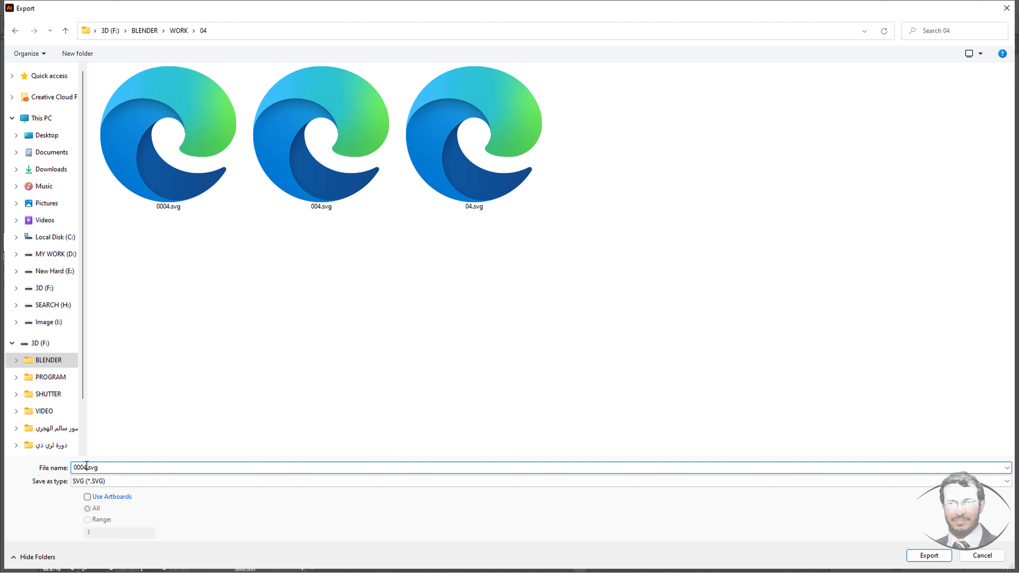
{"action": "left_click_drag", "start_coordinate": [86, 467], "coordinate": [33, 486]}
{"action": "type", "text": "0000"}
{"action": "key", "text": "Return"}
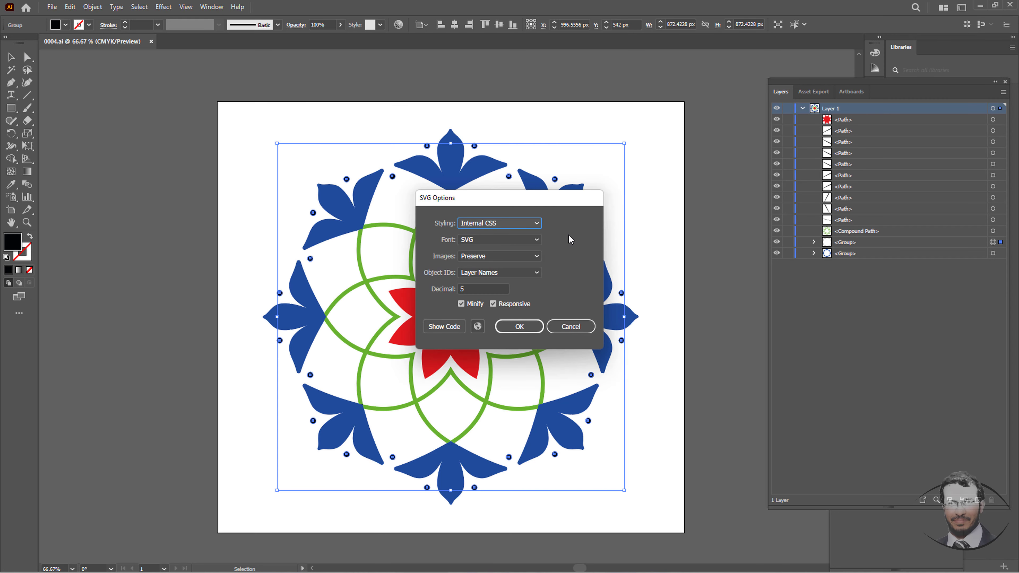
Step: Complete the SVG export with Internal CSS styling, layer-name object IDs, 5 decimals, Minify and Responsive
{"action": "key", "text": "Tab"}
{"action": "key", "text": "Tab"}
{"action": "key", "text": "Tab"}
{"action": "key", "text": "Tab"}
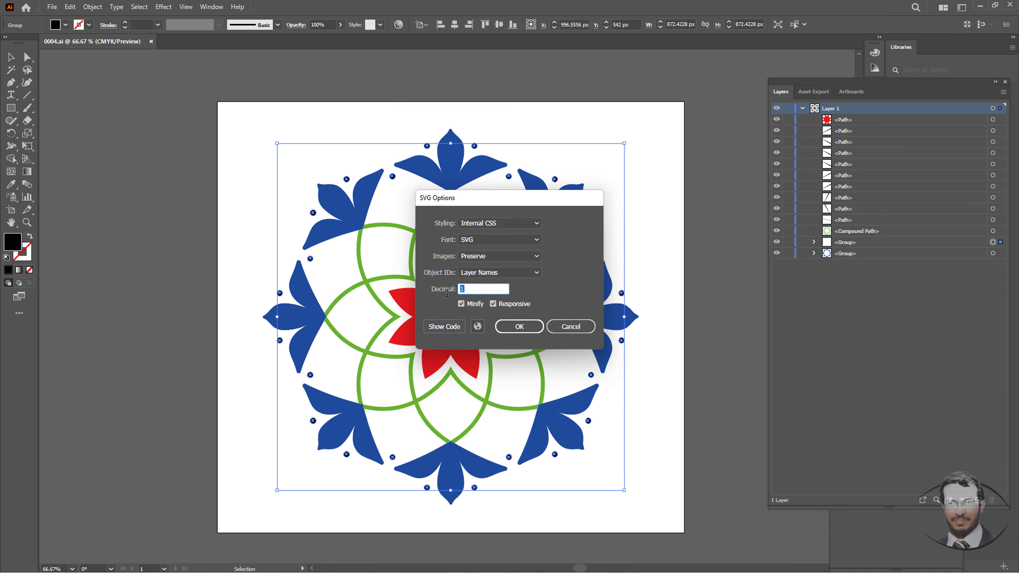
{"action": "key", "text": "Tab"}
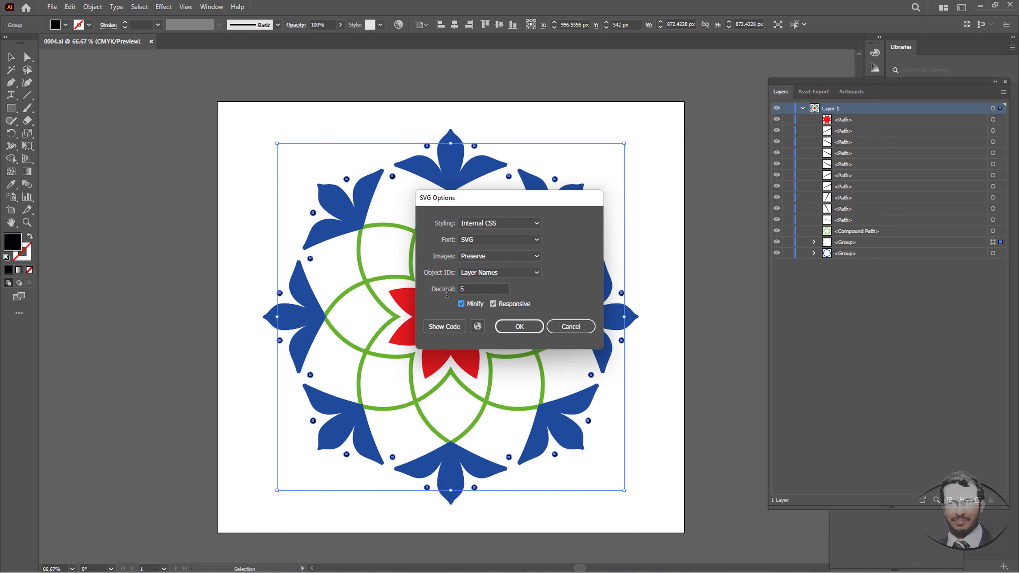
{"action": "left_click", "coordinate": [520, 326]}
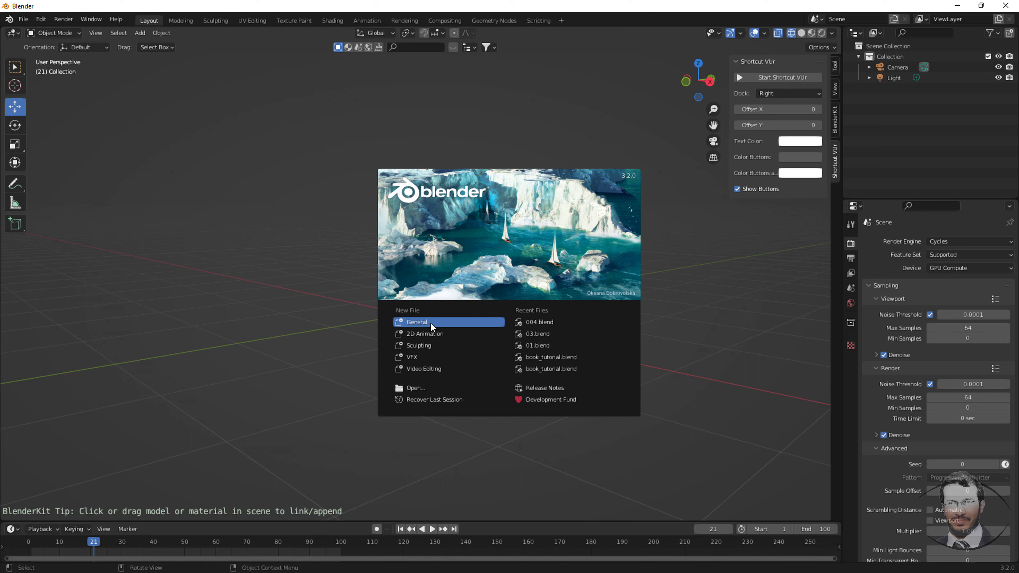
Step: Switch to Blender, start a new General file, and search the add-ons in the preferences for "svg"
{"action": "left_click", "coordinate": [442, 326]}
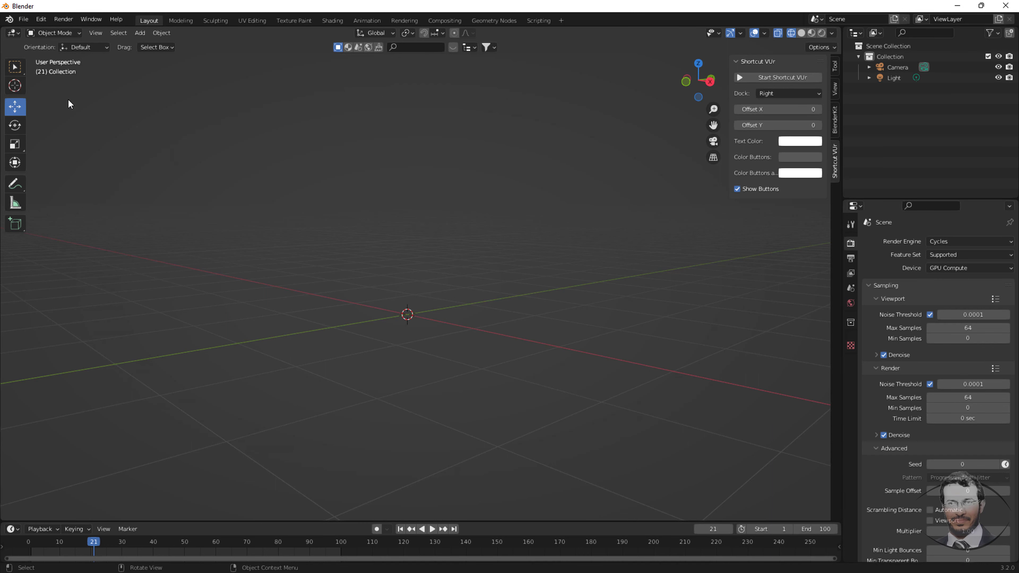
{"action": "left_click", "coordinate": [41, 18]}
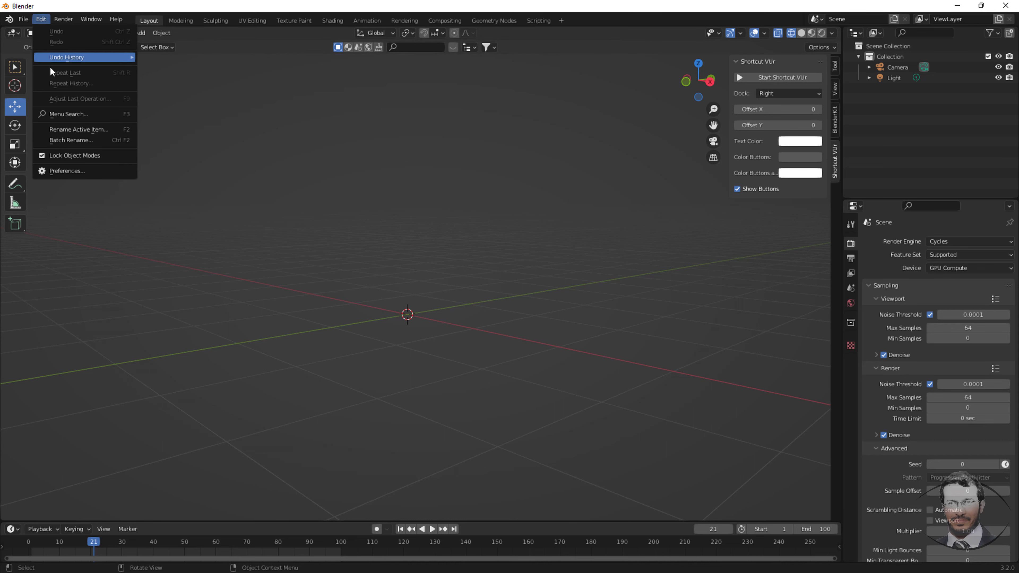
{"action": "left_click", "coordinate": [89, 170]}
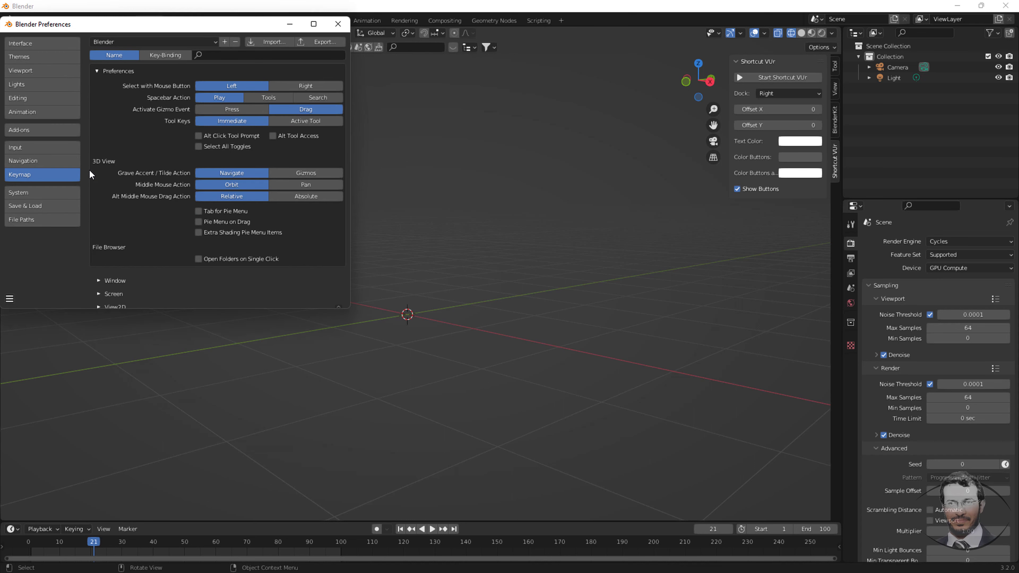
{"action": "left_click_drag", "start_coordinate": [154, 32], "coordinate": [295, 40]}
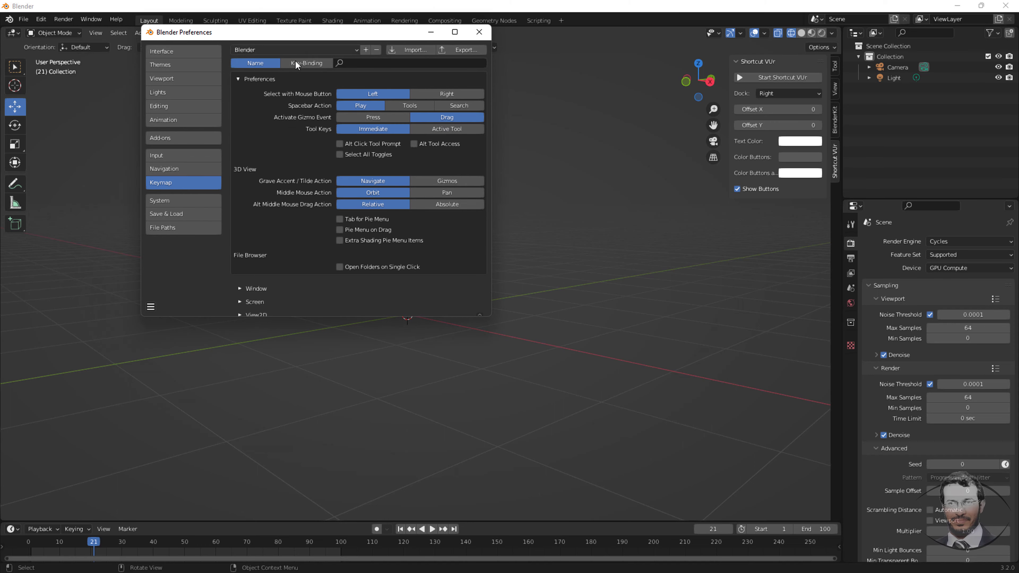
{"action": "left_click", "coordinate": [176, 141]}
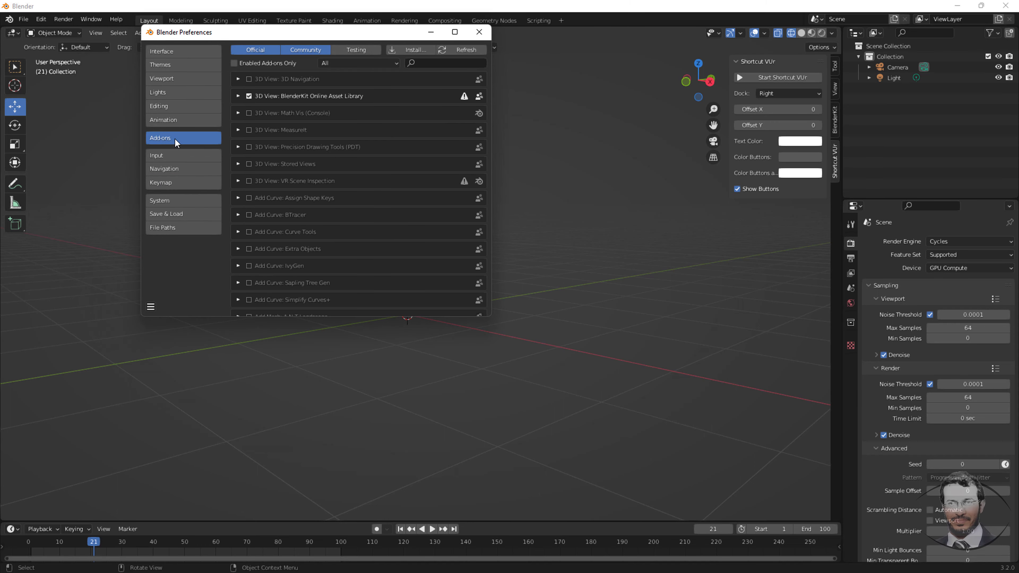
{"action": "left_click", "coordinate": [444, 63]}
{"action": "type", "text": "svg"}
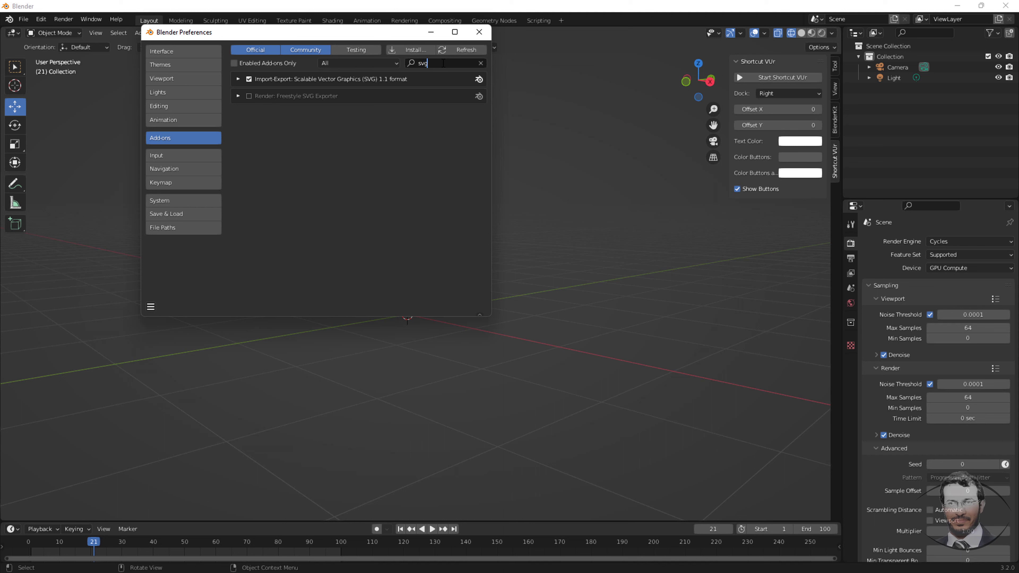
Step: Make sure the Import-Export: Scalable Vector Graphics (SVG) 1.1 format add-on is enabled, and close the preferences
{"action": "left_click", "coordinate": [249, 79]}
{"action": "left_click", "coordinate": [248, 79]}
{"action": "left_click", "coordinate": [478, 33]}
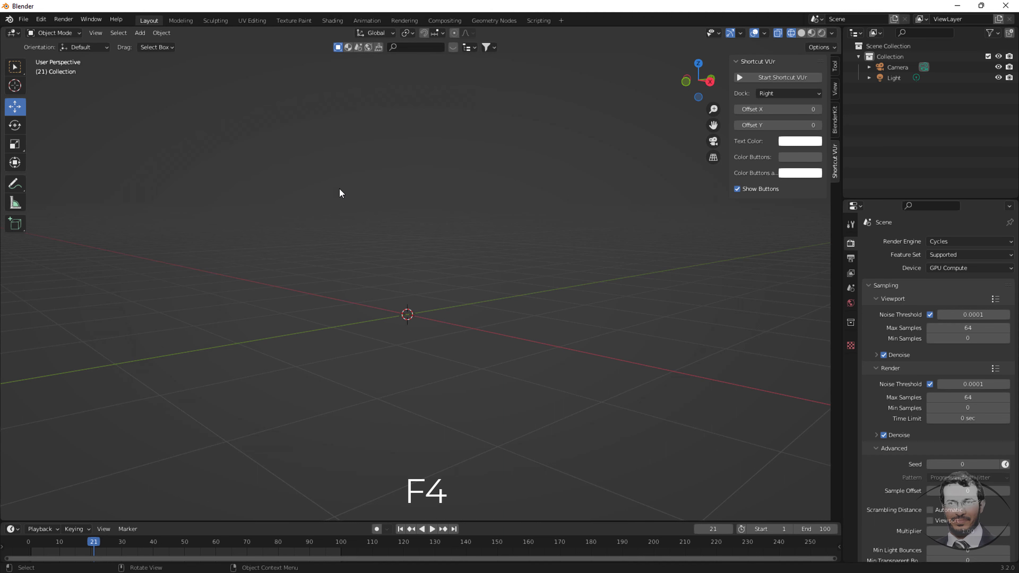
Step: Import 00004.svg from the F:\BLENDER\WORK\04 folder as Scalable Vector Graphics
{"action": "key", "text": "F4"}
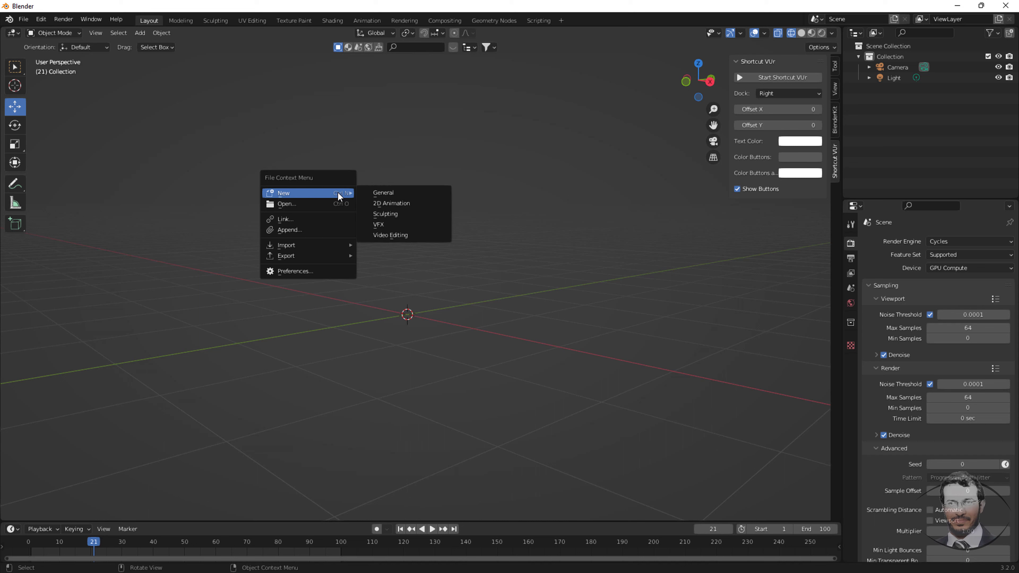
{"action": "mouse_move", "coordinate": [306, 246]}
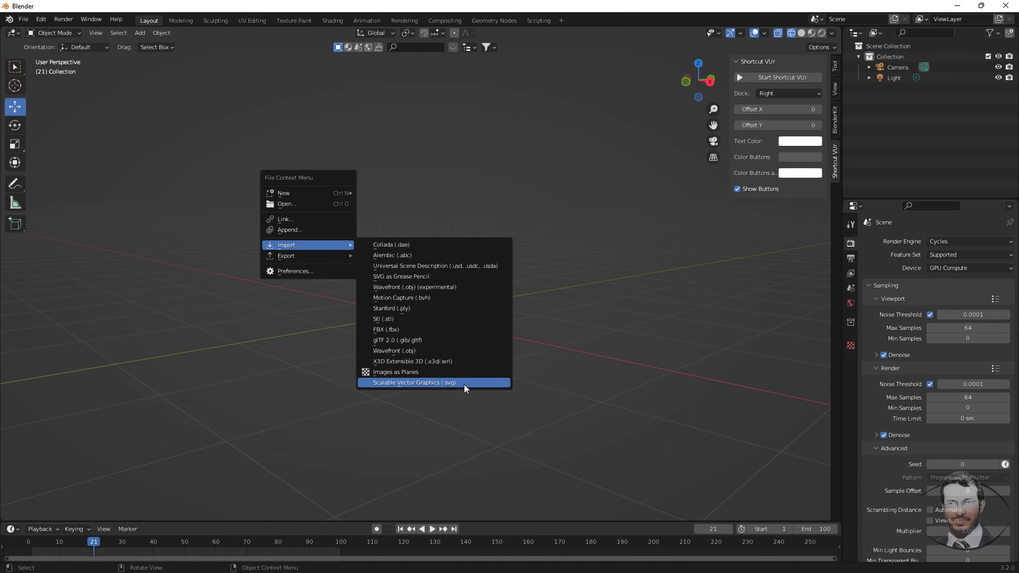
{"action": "left_click", "coordinate": [472, 381]}
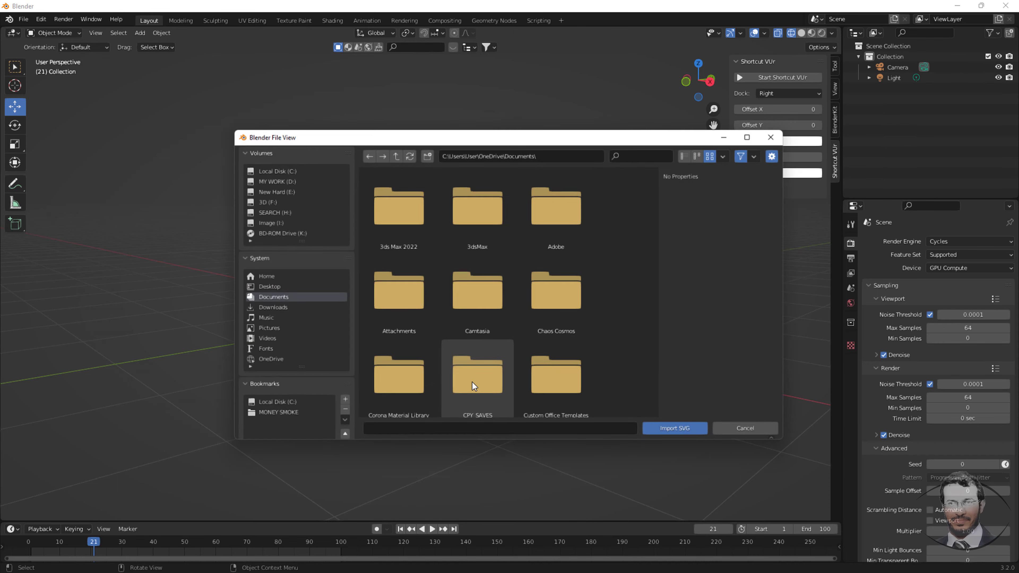
{"action": "left_click", "coordinate": [285, 388]}
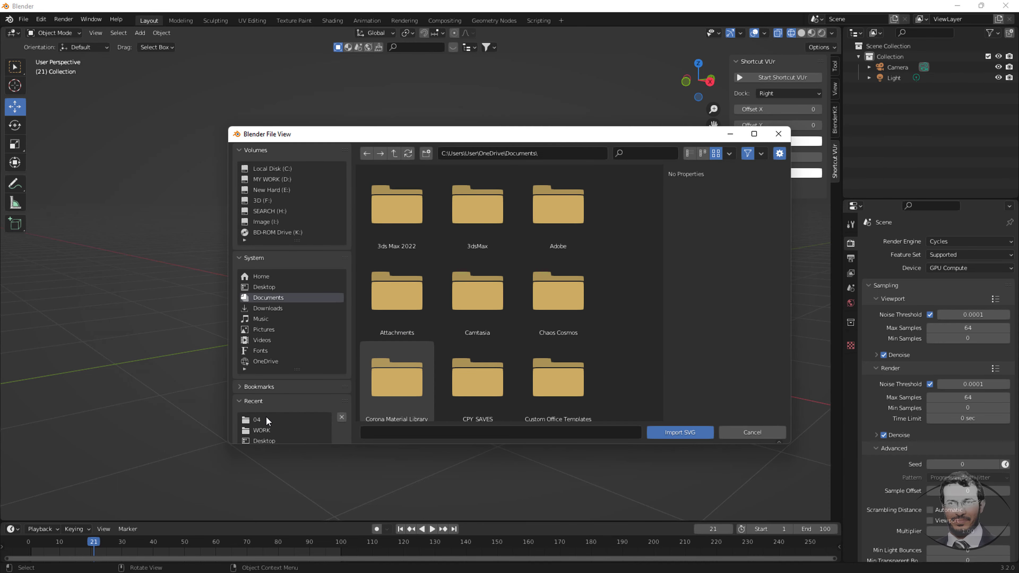
{"action": "left_click", "coordinate": [265, 417]}
{"action": "left_click", "coordinate": [479, 301]}
{"action": "left_click", "coordinate": [668, 433]}
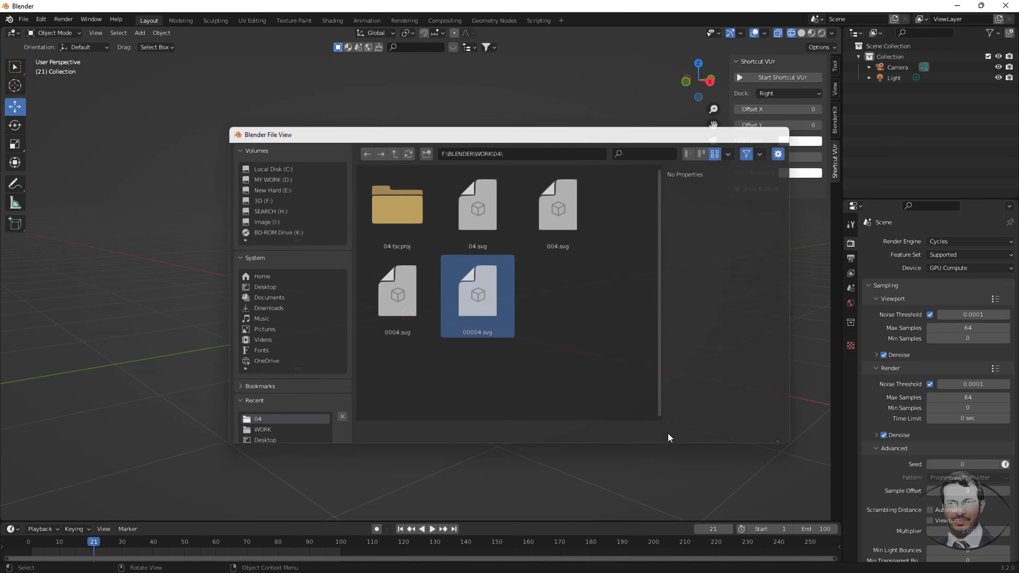
Step: Examine the imported flower pattern in perspective and from the top orthographic view
{"action": "scroll", "coordinate": [424, 299], "scroll_direction": "up", "scroll_amount": 5}
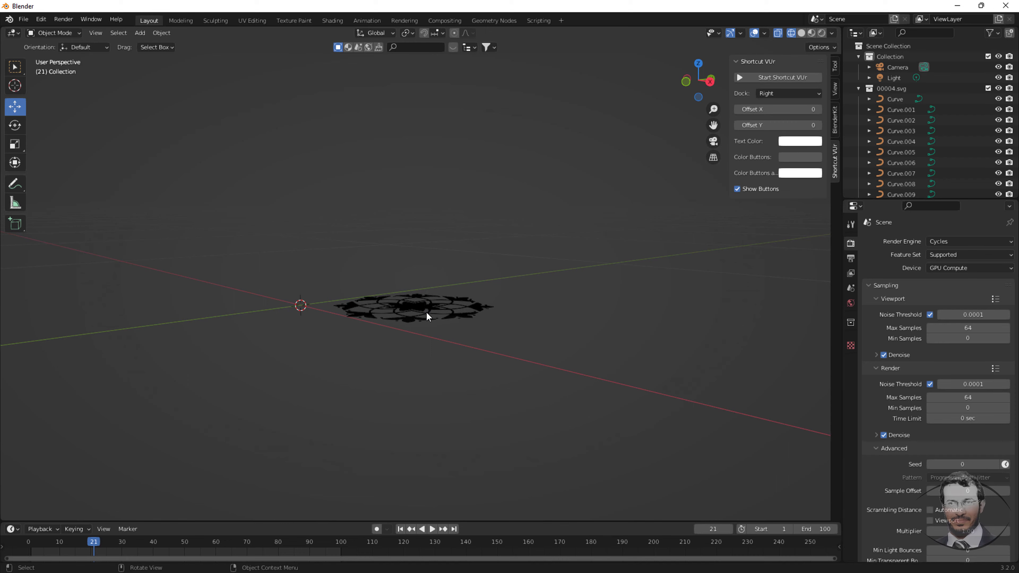
{"action": "middle_click_drag", "start_coordinate": [425, 307], "coordinate": [454, 350]}
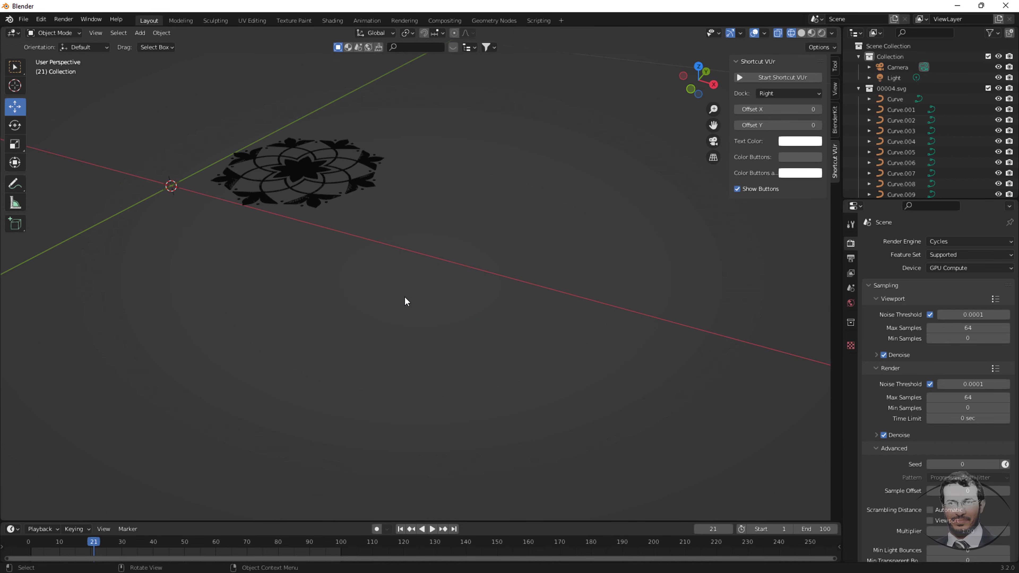
{"action": "left_click", "coordinate": [706, 73]}
{"action": "scroll", "coordinate": [620, 130], "scroll_direction": "down", "scroll_amount": 6}
{"action": "left_click", "coordinate": [700, 66]}
{"action": "scroll", "coordinate": [402, 269], "scroll_direction": "down", "scroll_amount": 8}
{"action": "scroll", "coordinate": [461, 191], "scroll_direction": "up", "scroll_amount": 4}
{"action": "scroll", "coordinate": [424, 237], "scroll_direction": "up", "scroll_amount": 5}
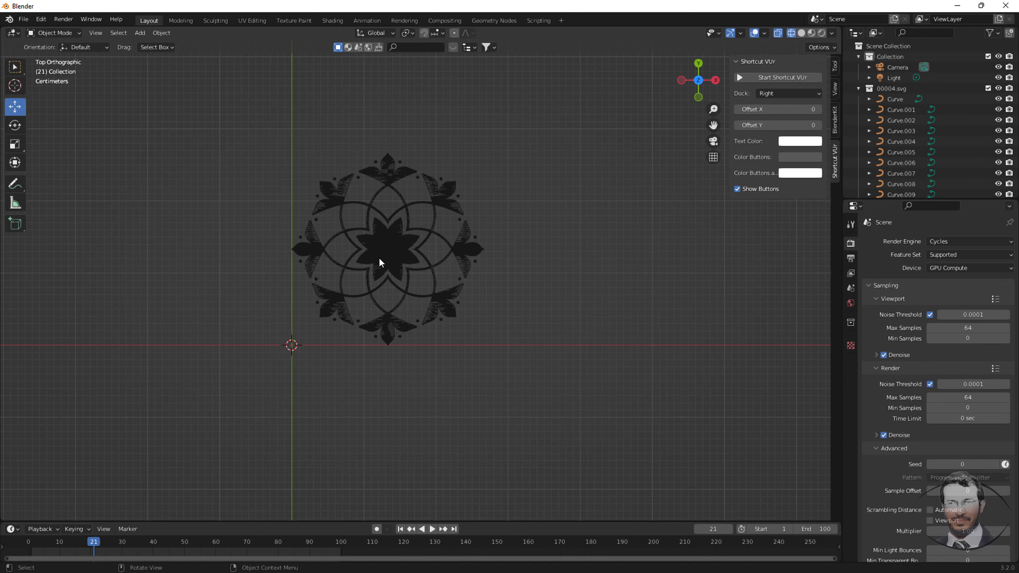
Step: Select the central star, the petal lattice and two outer leaf ornaments one at a time to check the separate curves
{"action": "left_click", "coordinate": [404, 242]}
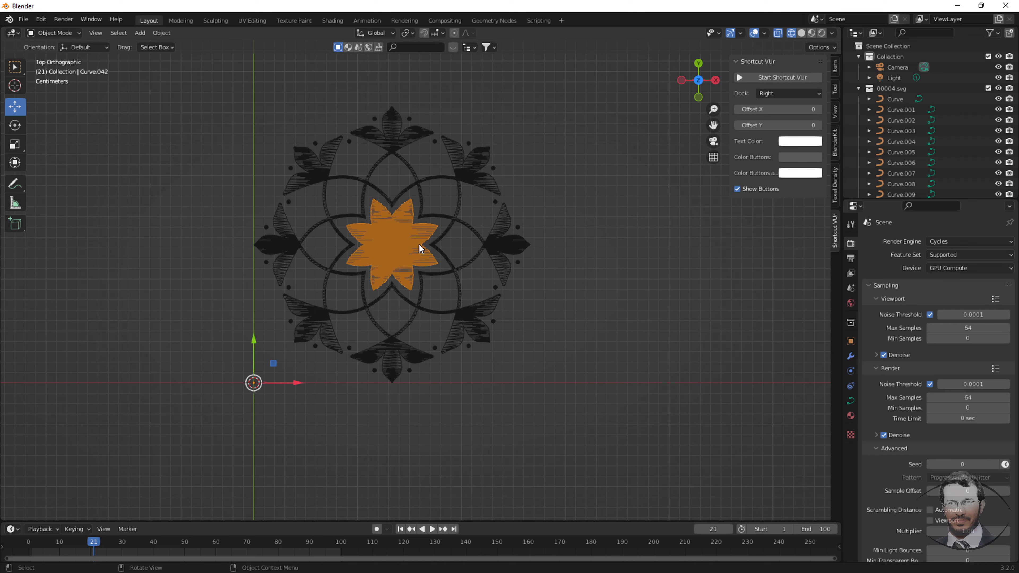
{"action": "left_click", "coordinate": [440, 253]}
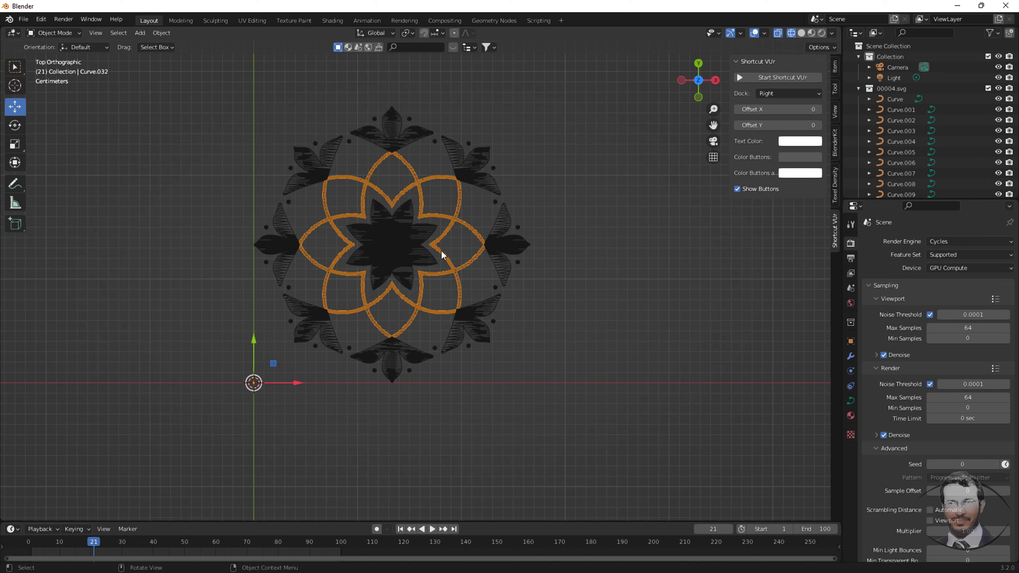
{"action": "left_click", "coordinate": [505, 236]}
{"action": "left_click", "coordinate": [476, 173]}
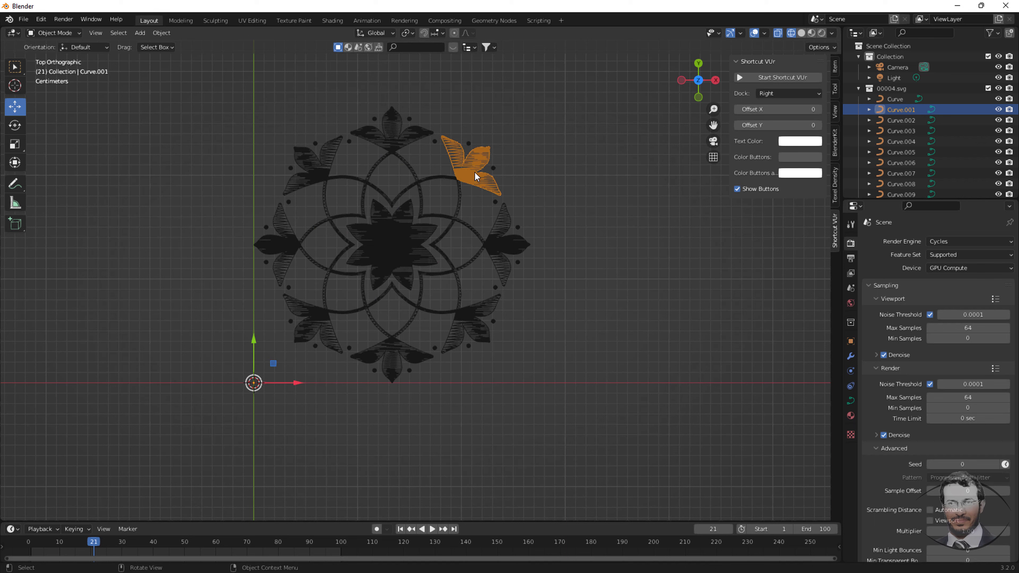
Step: Select all curves of the imported pattern and set the transform pivot point to Bounding Box Center
{"action": "left_click_drag", "start_coordinate": [578, 84], "coordinate": [241, 354]}
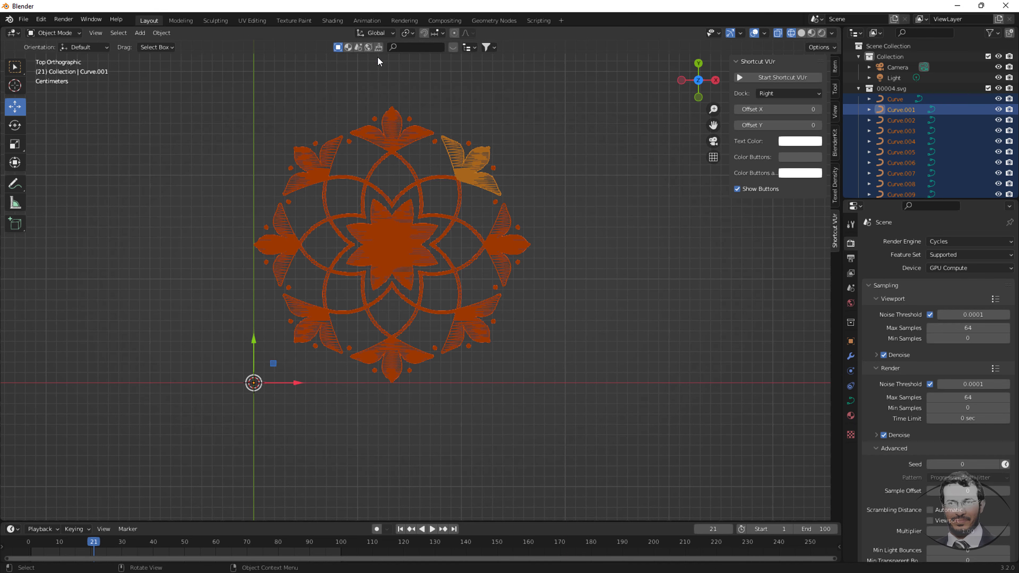
{"action": "left_click", "coordinate": [411, 34]}
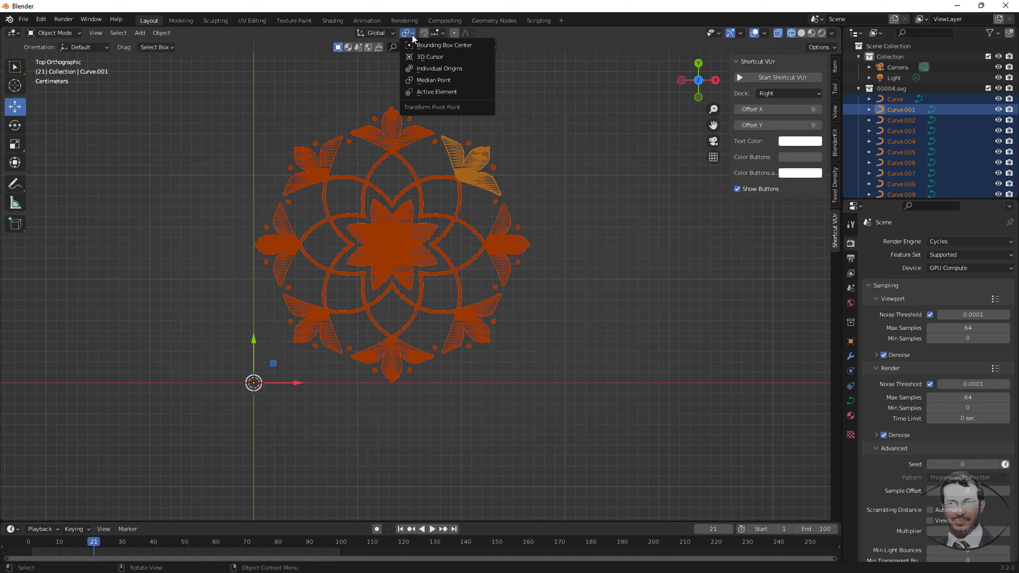
{"action": "left_click", "coordinate": [476, 44]}
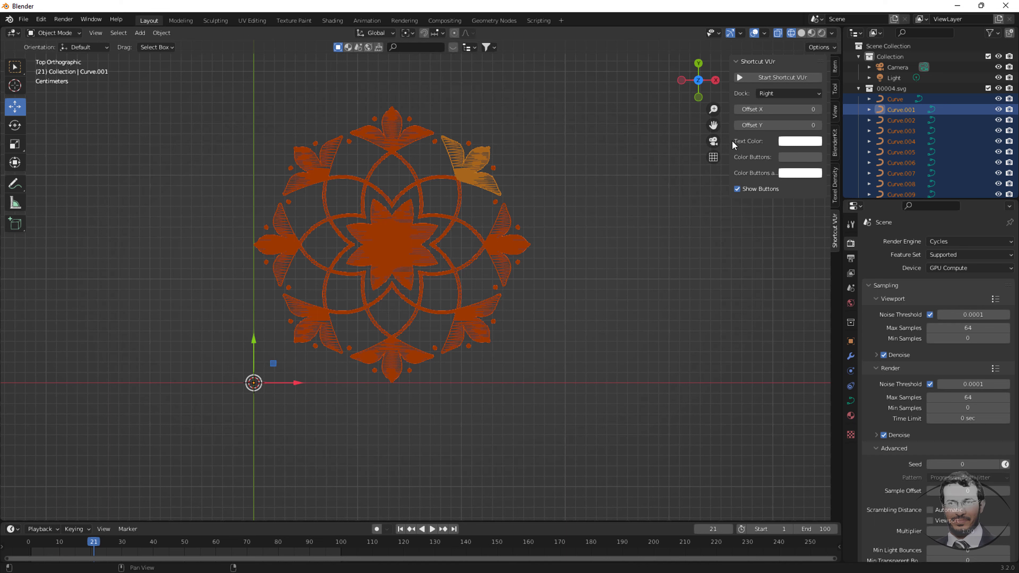
Step: Start the Shortcut VUr key display and hide the viewport sidebar
{"action": "left_click", "coordinate": [740, 78]}
{"action": "key", "text": "n"}
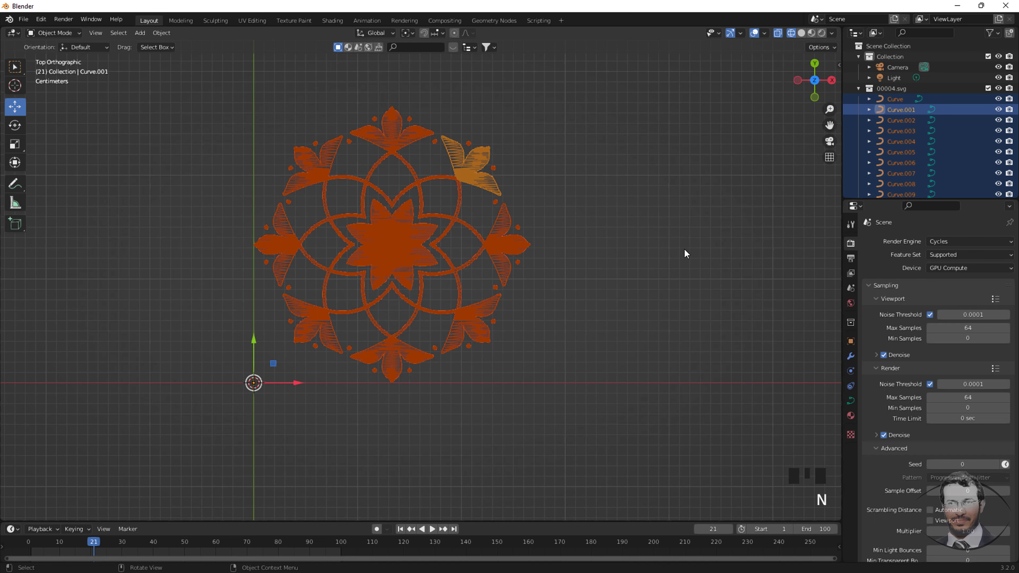
Step: Set the origin of every selected pattern curve to its own geometry
{"action": "right_click", "coordinate": [535, 135]}
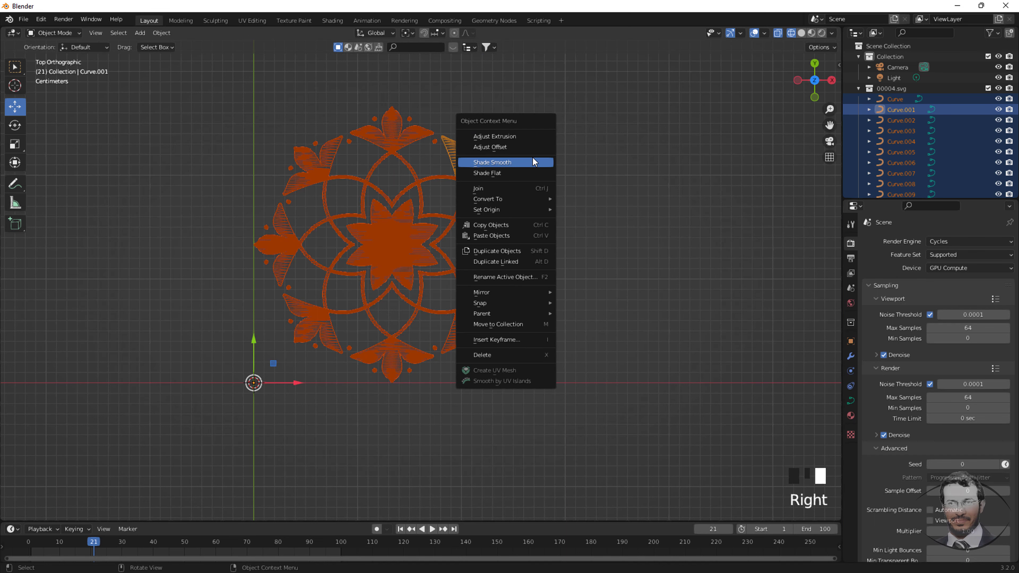
{"action": "mouse_move", "coordinate": [523, 210]}
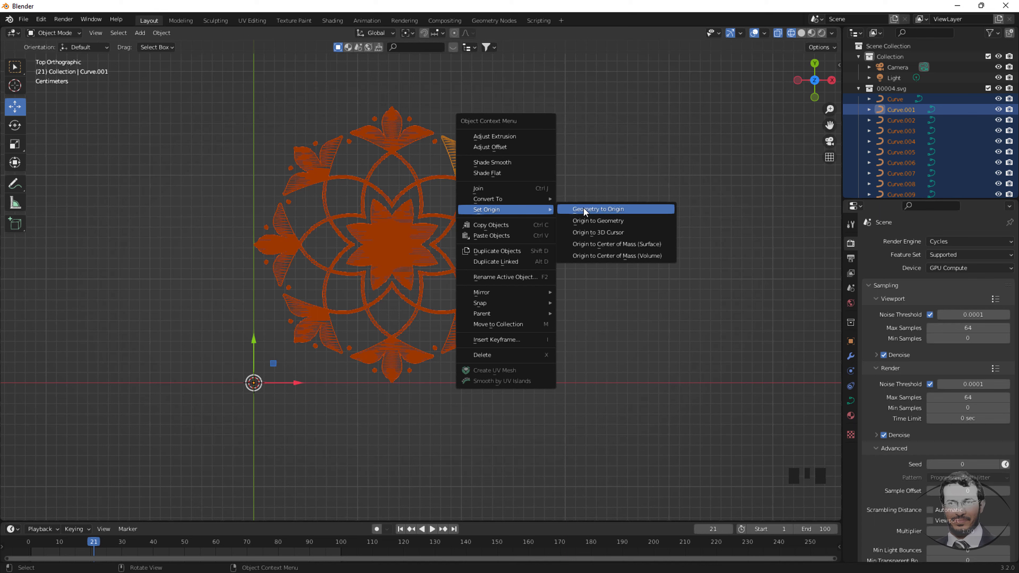
{"action": "left_click", "coordinate": [630, 220]}
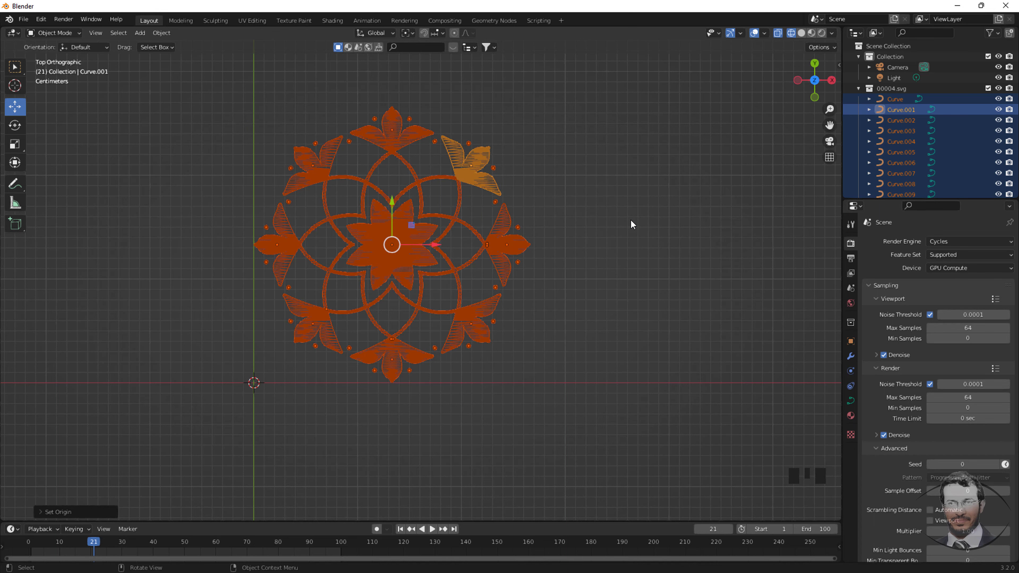
Step: Snap the whole selected pattern to the 3D cursor at the world origin, keeping the offsets between the curves
{"action": "key", "text": "shift+s"}
{"action": "key", "text": "shift+s"}
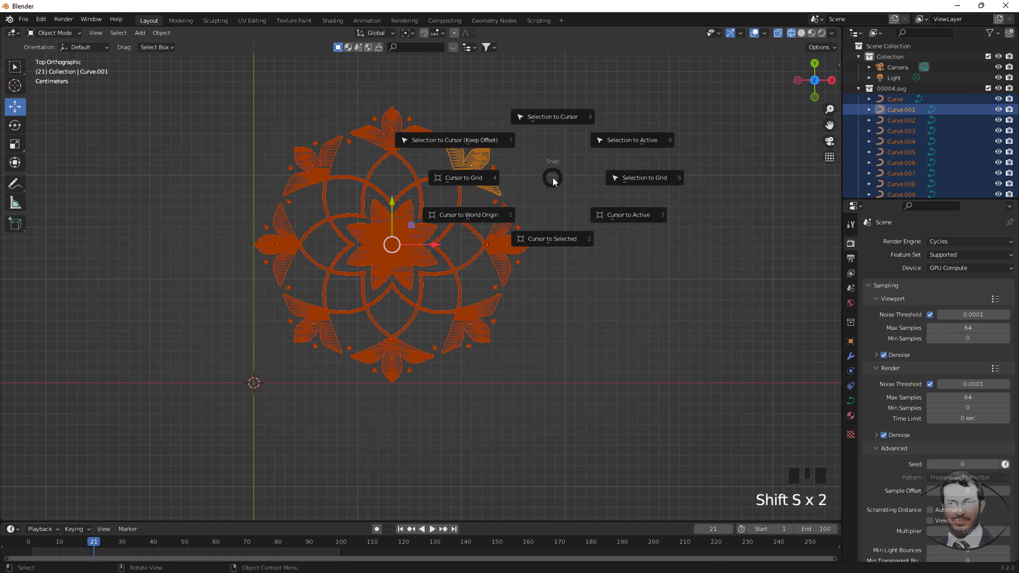
{"action": "left_click", "coordinate": [501, 139]}
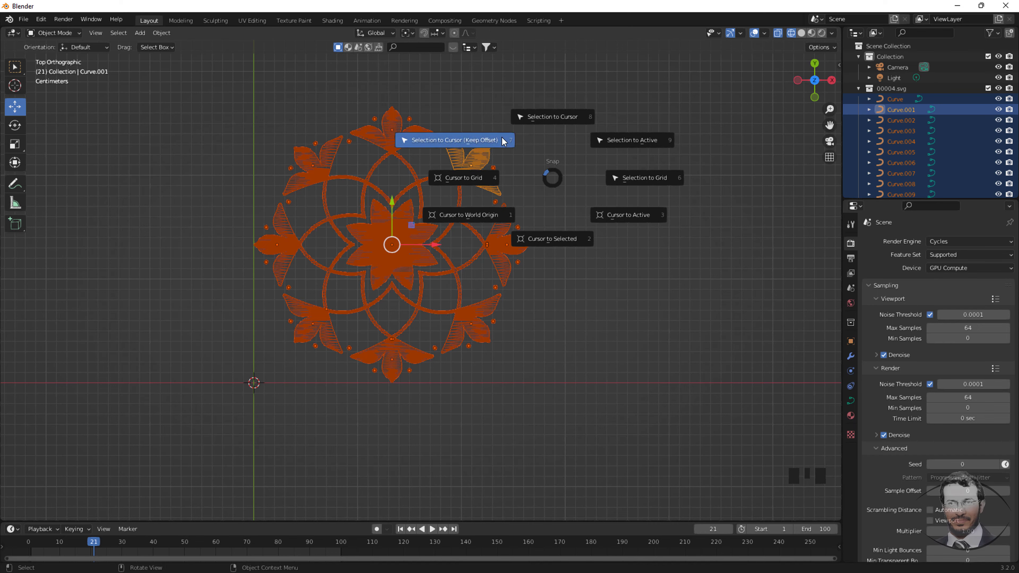
{"action": "scroll", "coordinate": [482, 162], "scroll_direction": "down", "scroll_amount": 3}
{"action": "scroll", "coordinate": [328, 309], "scroll_direction": "up", "scroll_amount": 3}
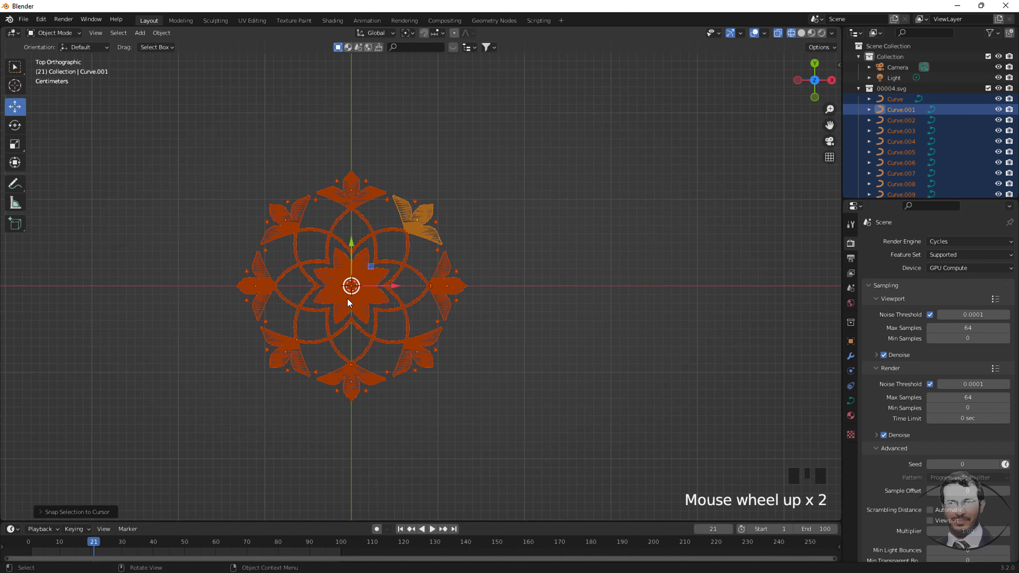
Step: Select the eight outer leaf ornaments around the pattern and join them into one curve object
{"action": "left_click", "coordinate": [429, 196]}
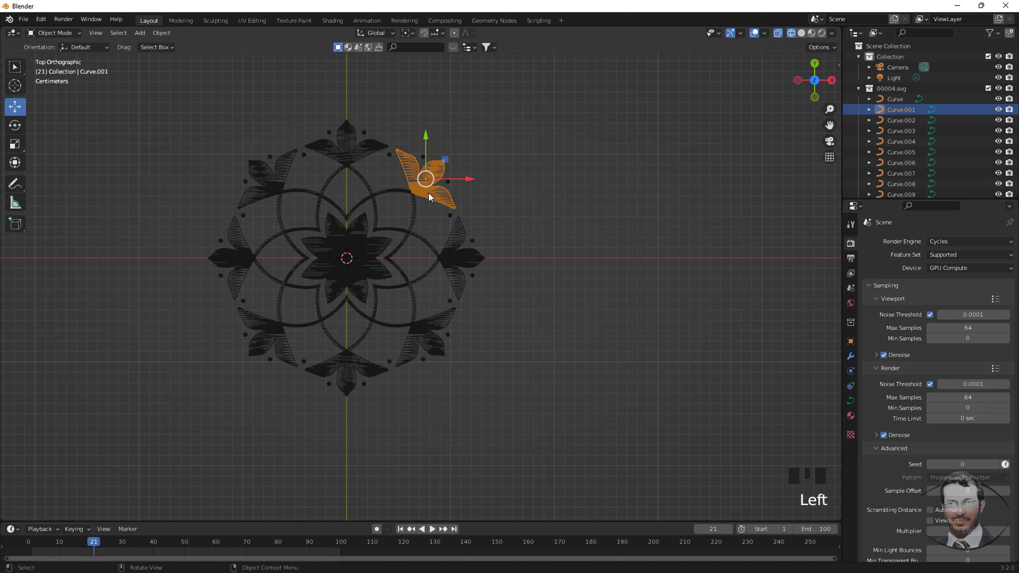
{"action": "left_click", "coordinate": [459, 257], "text": "shift"}
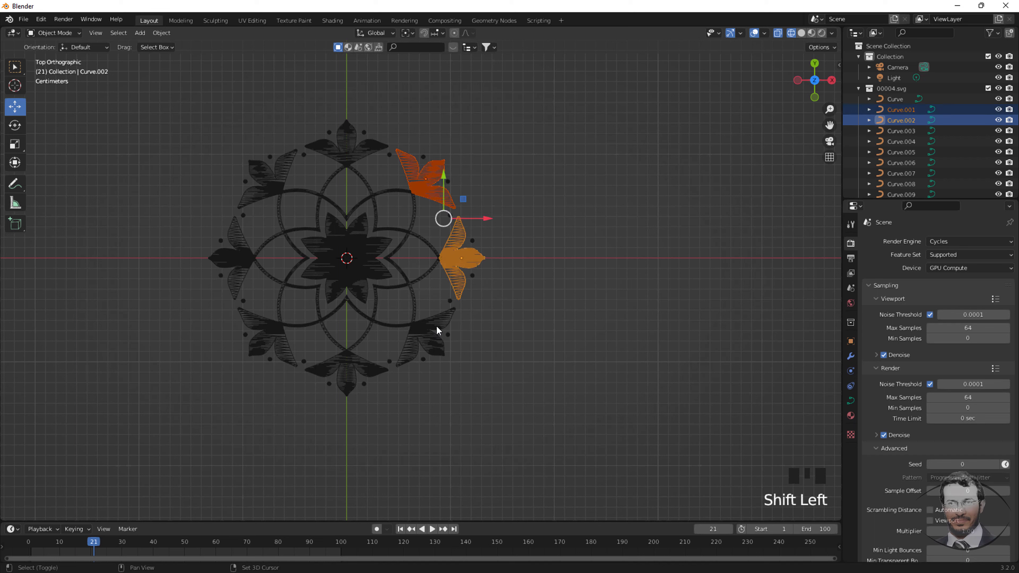
{"action": "left_click", "coordinate": [423, 331], "text": "shift"}
{"action": "left_click", "coordinate": [347, 364], "text": "shift"}
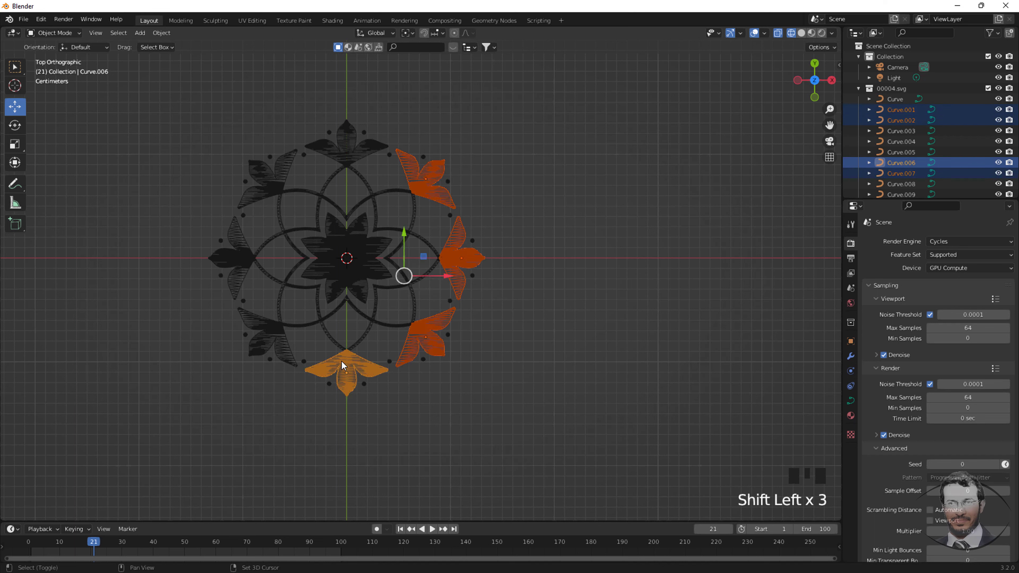
{"action": "left_click", "coordinate": [264, 339], "text": "shift"}
{"action": "left_click", "coordinate": [239, 255], "text": "shift"}
{"action": "left_click", "coordinate": [272, 194], "text": "shift"}
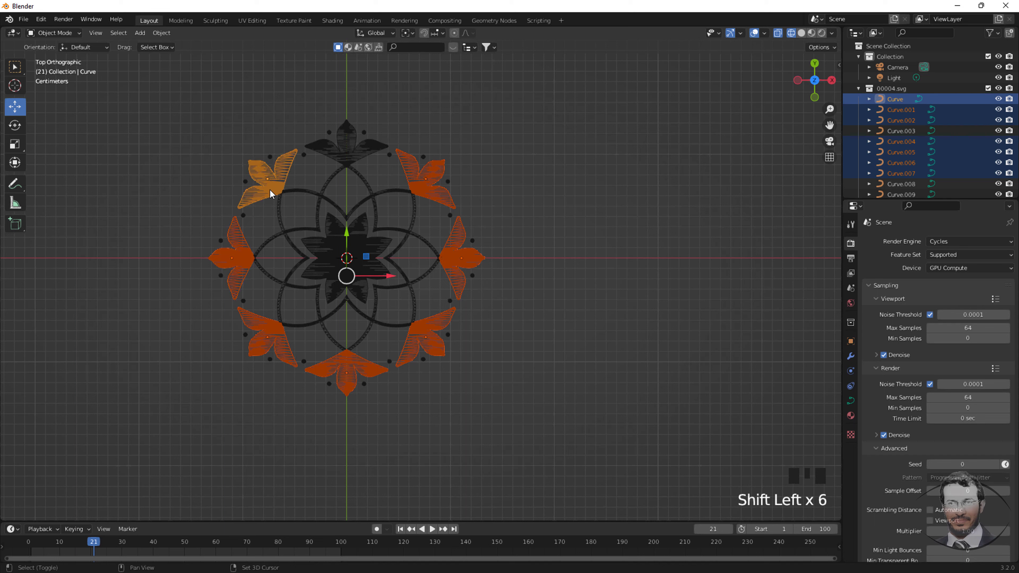
{"action": "left_click", "coordinate": [347, 154], "text": "shift"}
{"action": "key", "text": "ctrl+j"}
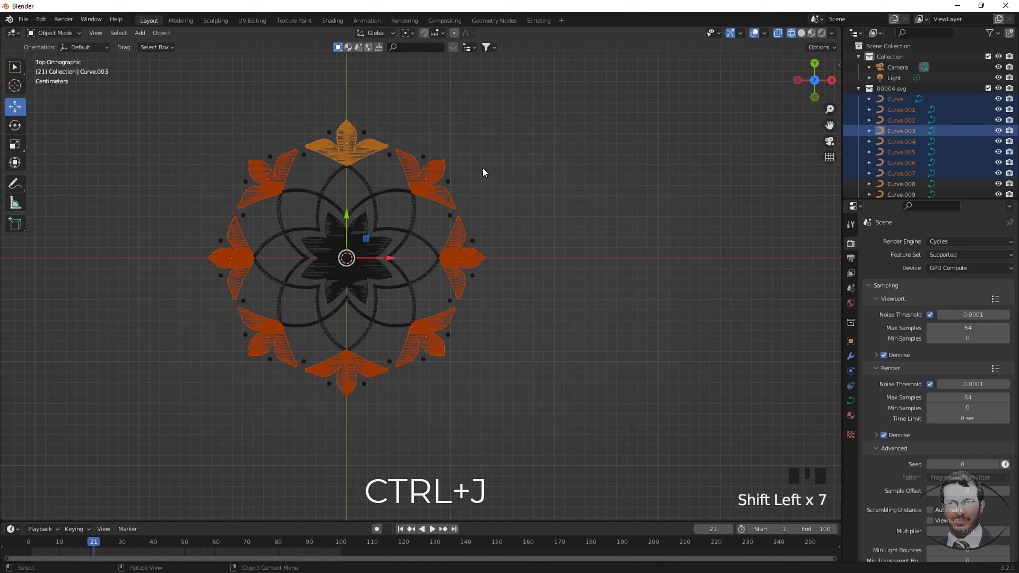
{"action": "key", "text": "ctrl+j"}
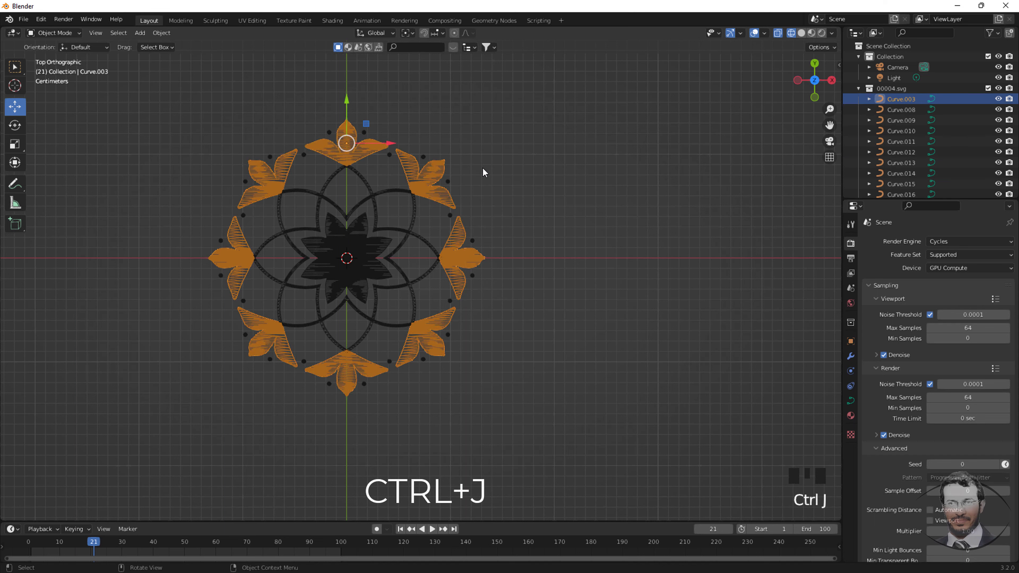
Step: Select all 24 small dots around the outer leaf ornaments and join them into one curve object
{"action": "left_click", "coordinate": [450, 216]}
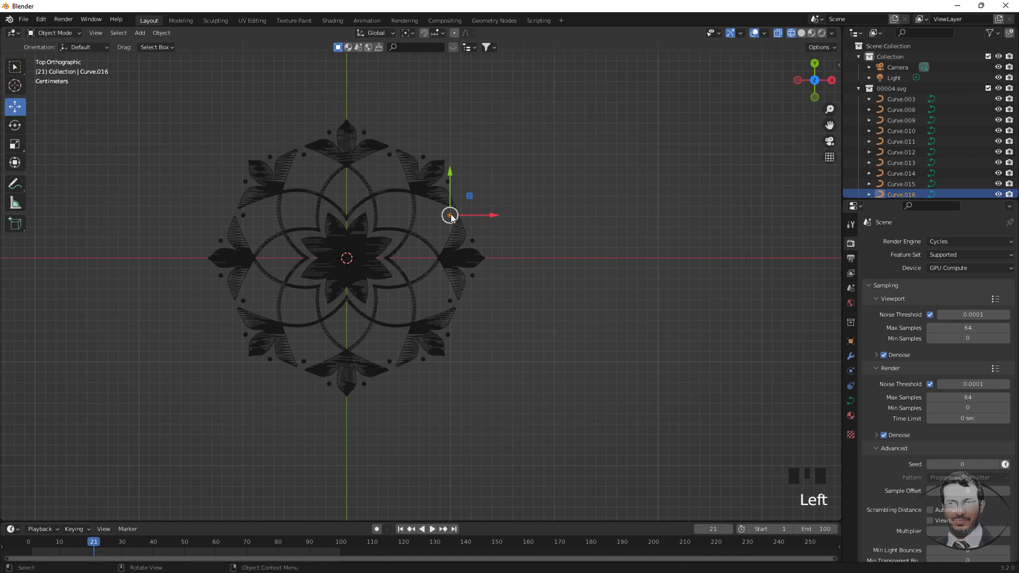
{"action": "left_click", "coordinate": [445, 180], "text": "shift"}
{"action": "left_click", "coordinate": [423, 157], "text": "shift"}
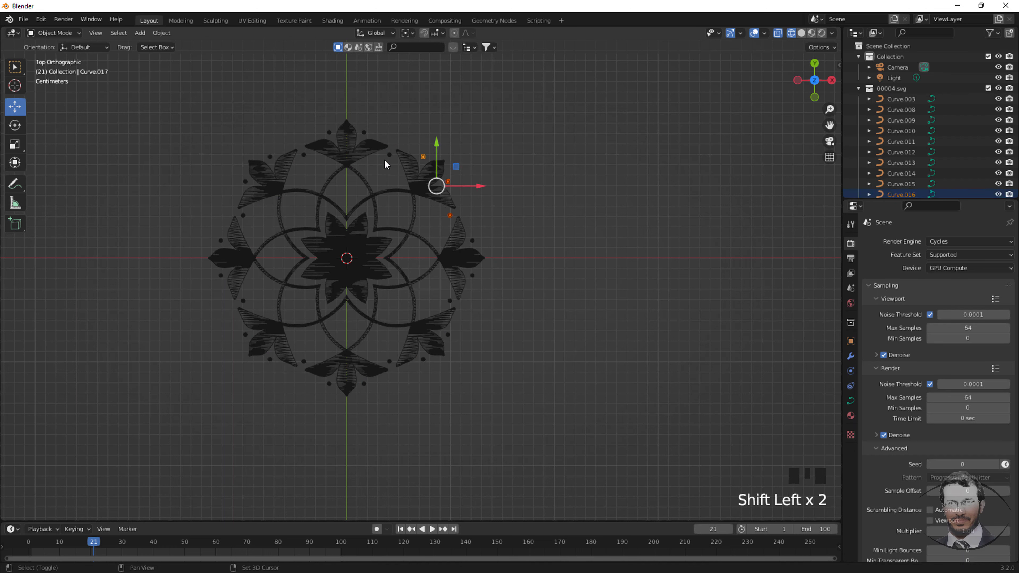
{"action": "left_click", "coordinate": [388, 155], "text": "shift"}
{"action": "left_click", "coordinate": [364, 133], "text": "shift"}
{"action": "left_click", "coordinate": [329, 131], "text": "shift"}
{"action": "left_click", "coordinate": [305, 154], "text": "shift"}
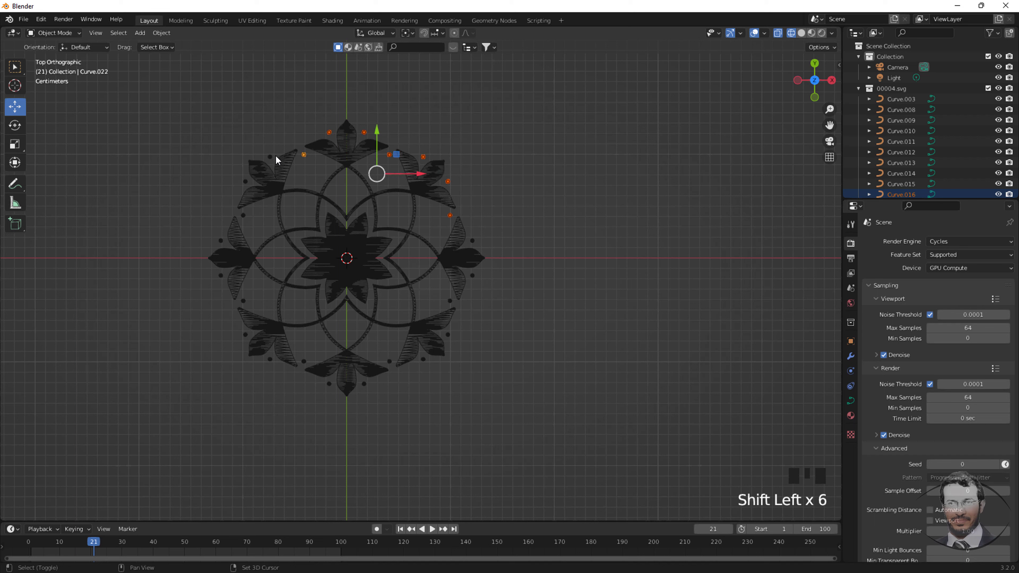
{"action": "left_click", "coordinate": [271, 156], "text": "shift"}
{"action": "left_click", "coordinate": [245, 182], "text": "shift"}
{"action": "left_click", "coordinate": [243, 215], "text": "shift"}
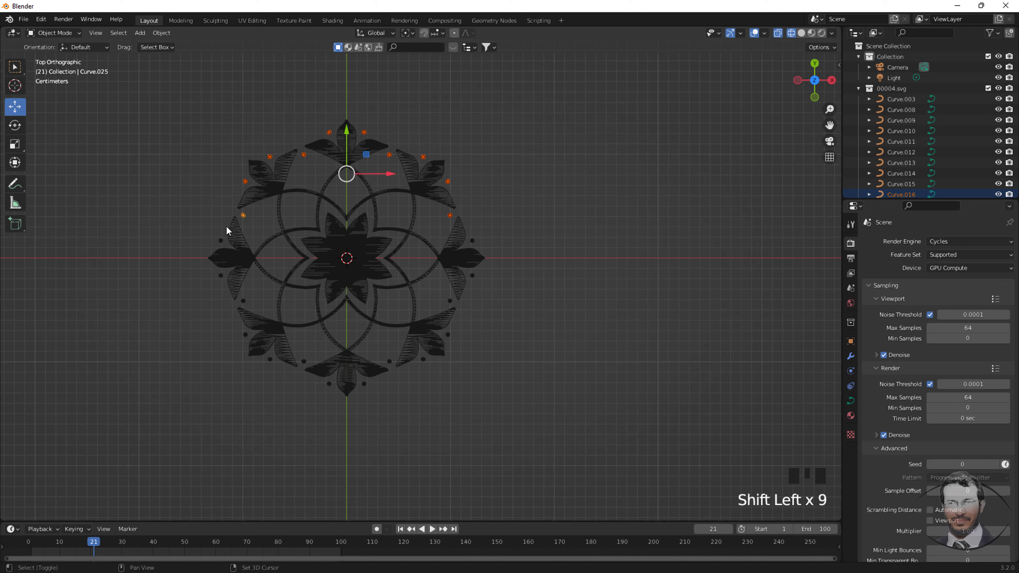
{"action": "left_click", "coordinate": [220, 240], "text": "shift"}
{"action": "left_click", "coordinate": [220, 275], "text": "shift"}
{"action": "left_click", "coordinate": [243, 301], "text": "shift"}
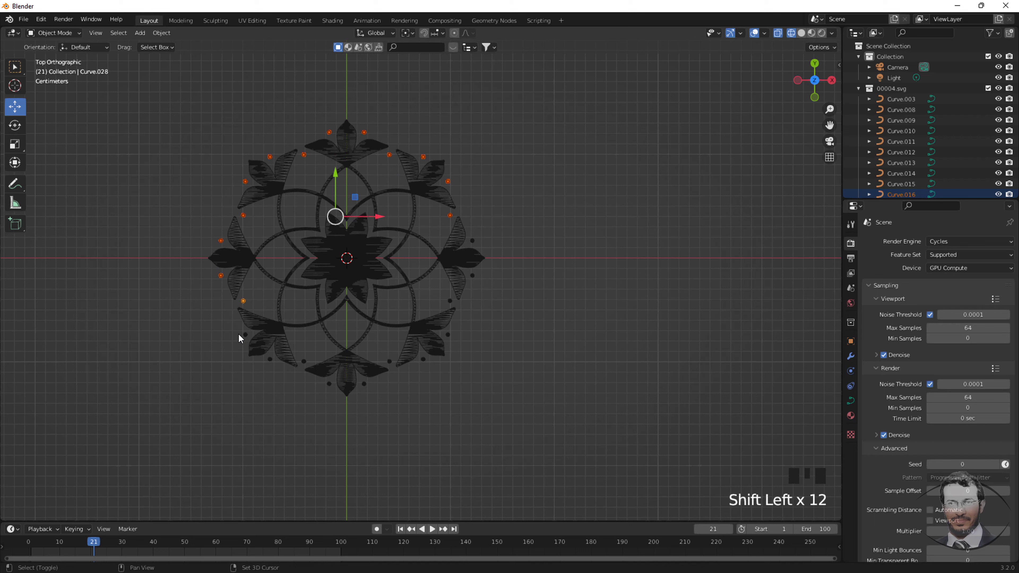
{"action": "left_click", "coordinate": [245, 334], "text": "shift"}
{"action": "left_click", "coordinate": [269, 360], "text": "shift"}
{"action": "left_click", "coordinate": [303, 361], "text": "shift"}
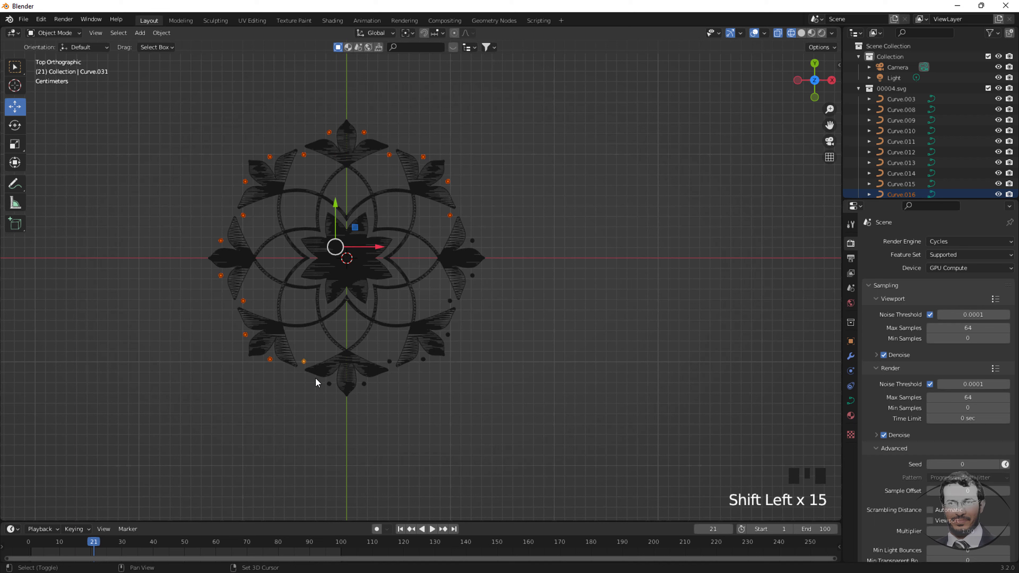
{"action": "left_click", "coordinate": [329, 383], "text": "shift"}
{"action": "left_click", "coordinate": [364, 384], "text": "shift"}
{"action": "left_click", "coordinate": [389, 361], "text": "shift"}
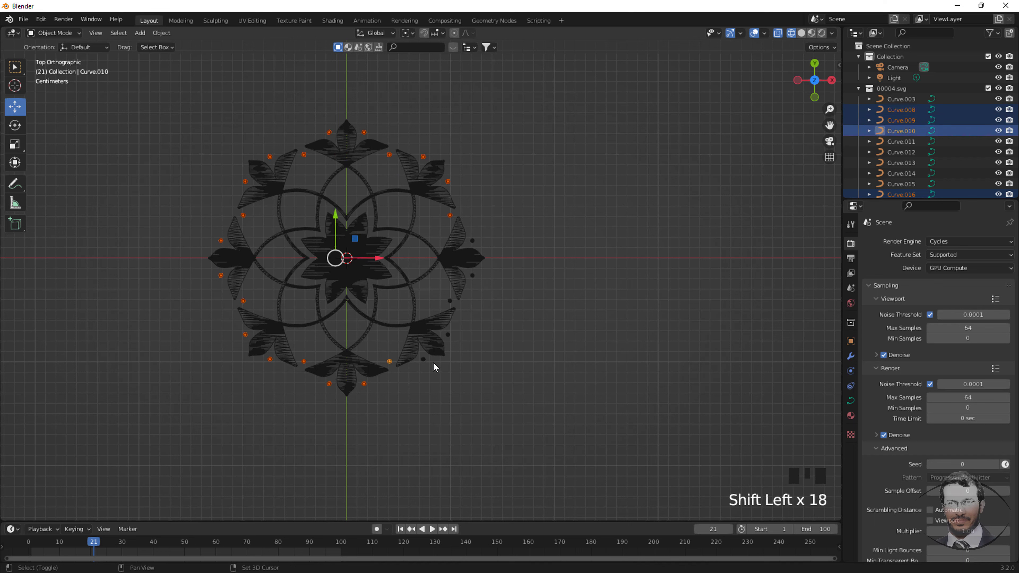
{"action": "left_click", "coordinate": [423, 359], "text": "shift"}
{"action": "left_click", "coordinate": [447, 334], "text": "shift"}
{"action": "left_click", "coordinate": [450, 301], "text": "shift"}
{"action": "left_click", "coordinate": [472, 275], "text": "shift"}
{"action": "left_click", "coordinate": [472, 241], "text": "shift"}
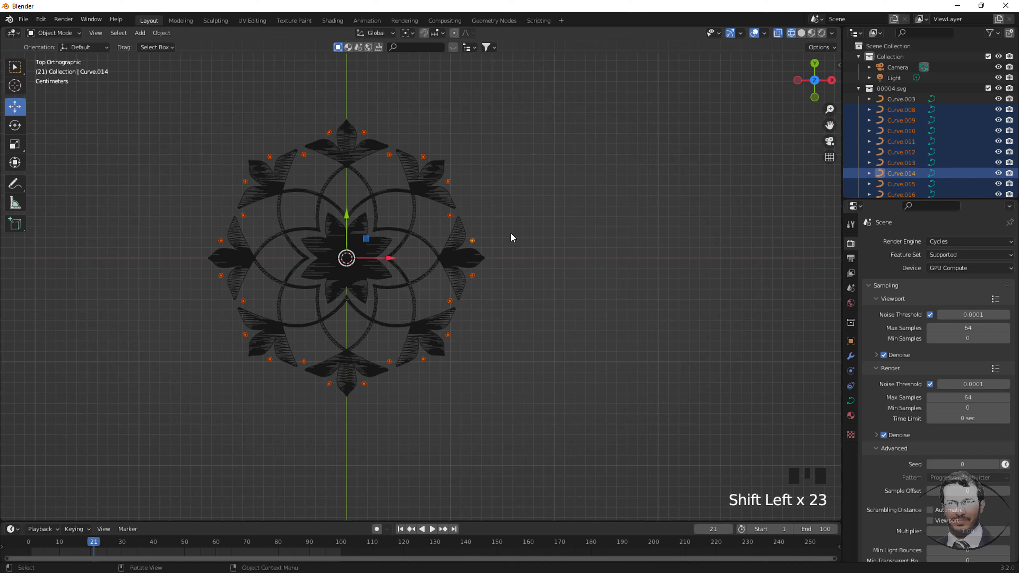
{"action": "key", "text": "ctrl+j"}
{"action": "key", "text": "ctrl+j"}
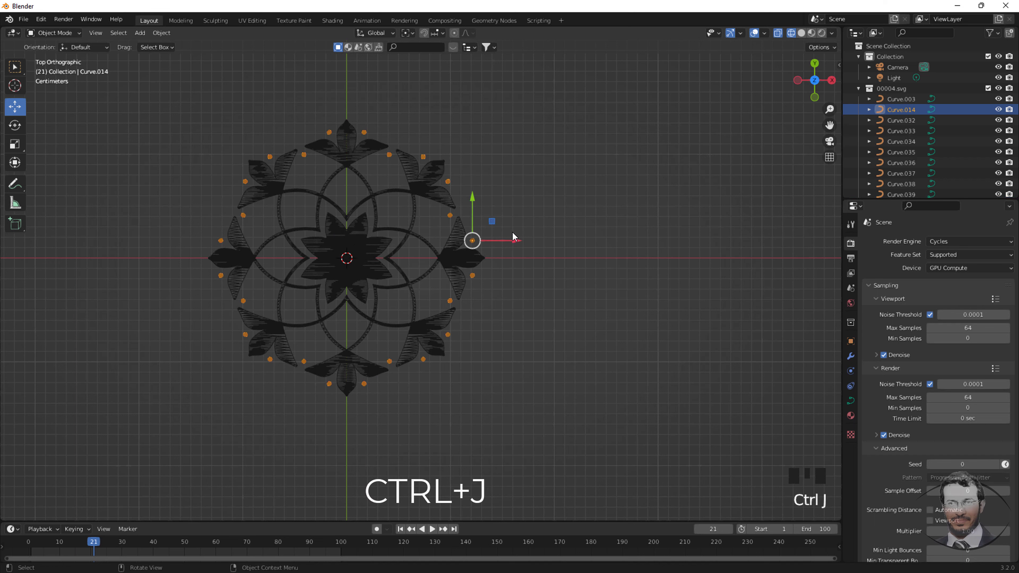
Step: Test-move the joined dots and the joined leaf ornaments, undoing each move
{"action": "left_click_drag", "start_coordinate": [515, 236], "coordinate": [578, 237]}
{"action": "key", "text": "ctrl+z"}
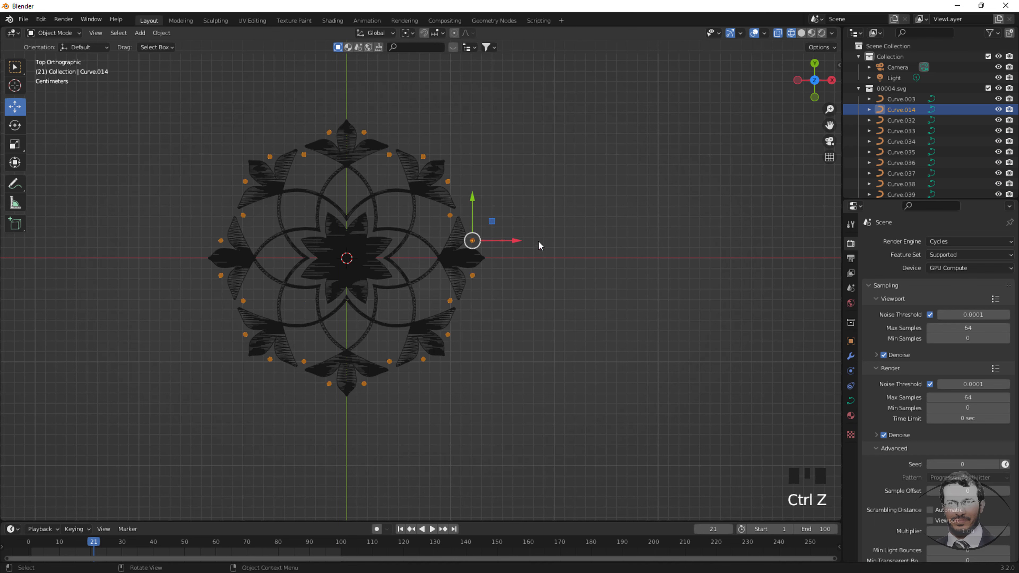
{"action": "left_click", "coordinate": [461, 253]}
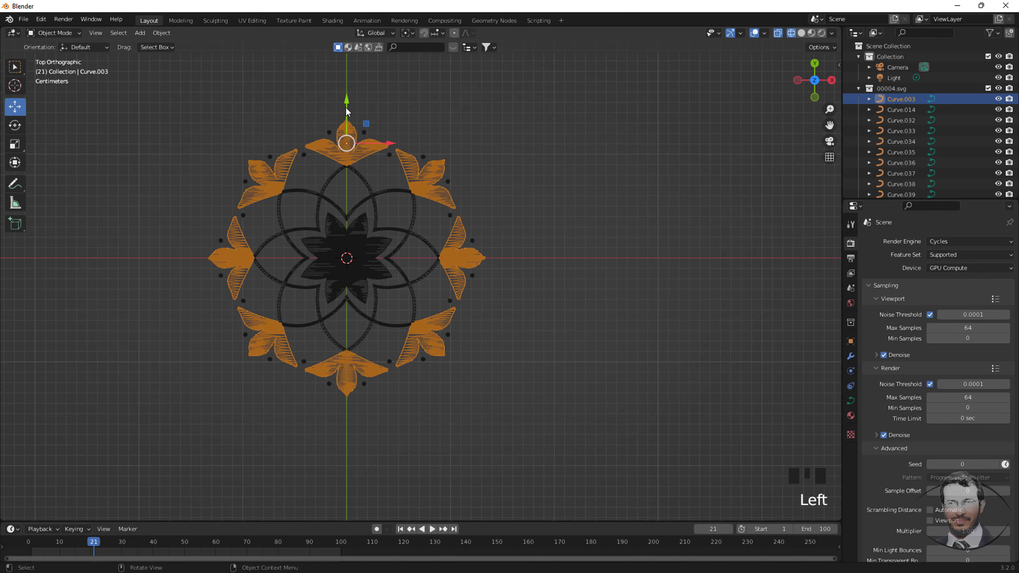
{"action": "double_click", "coordinate": [351, 89]}
{"action": "key", "text": "ctrl+z"}
Step: Select the petal lattice and the central star one at a time to check them, and clear the selection
{"action": "left_click", "coordinate": [392, 190]}
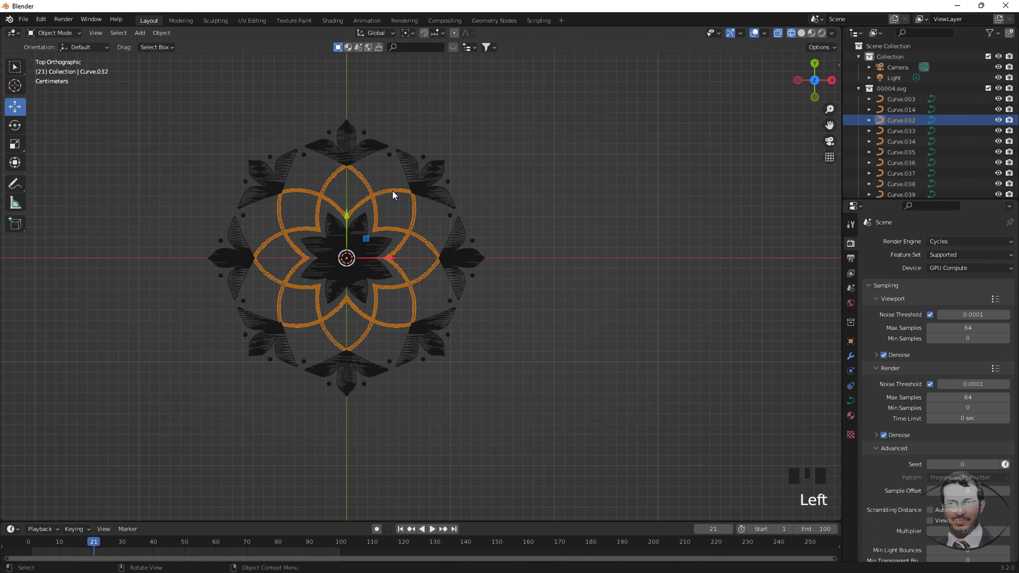
{"action": "left_click", "coordinate": [358, 232]}
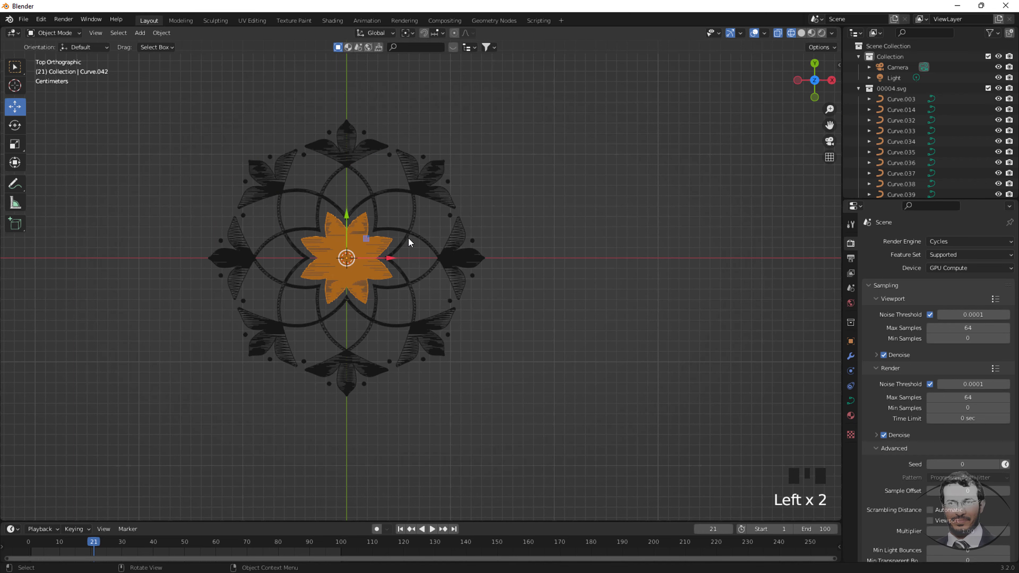
{"action": "left_click", "coordinate": [551, 209]}
Step: Extrude the central star curve by 0.01 m in its curve geometry settings
{"action": "middle_click_drag", "start_coordinate": [514, 256], "coordinate": [482, 280]}
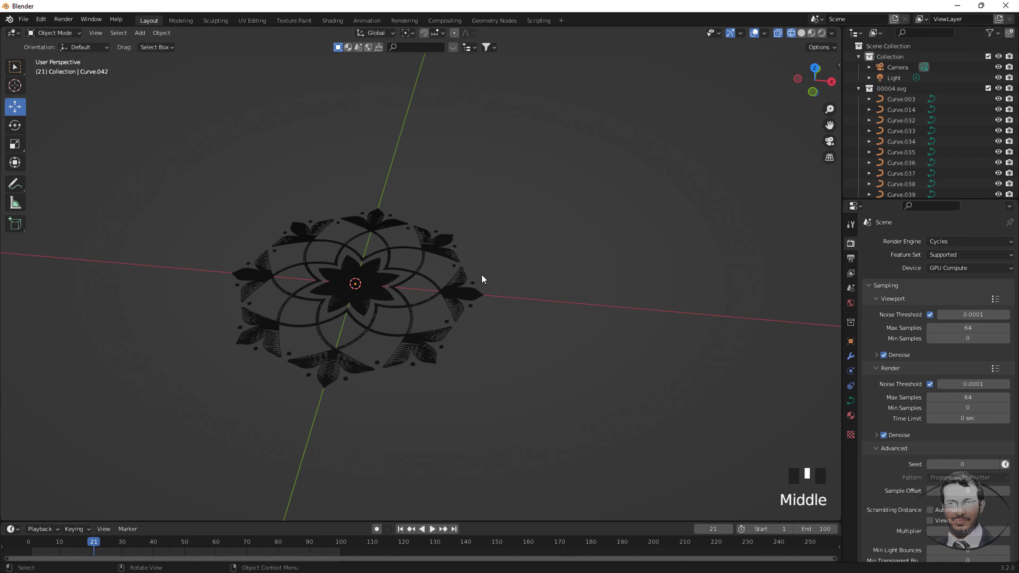
{"action": "scroll", "coordinate": [312, 364], "scroll_direction": "up", "scroll_amount": 2}
{"action": "scroll", "coordinate": [336, 326], "scroll_direction": "up", "scroll_amount": 1}
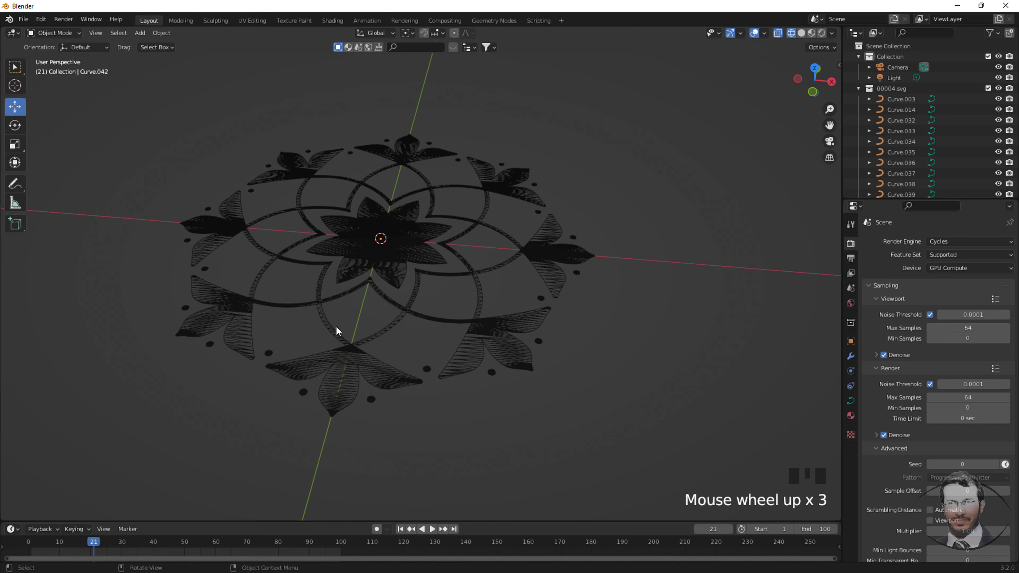
{"action": "left_click", "coordinate": [415, 250]}
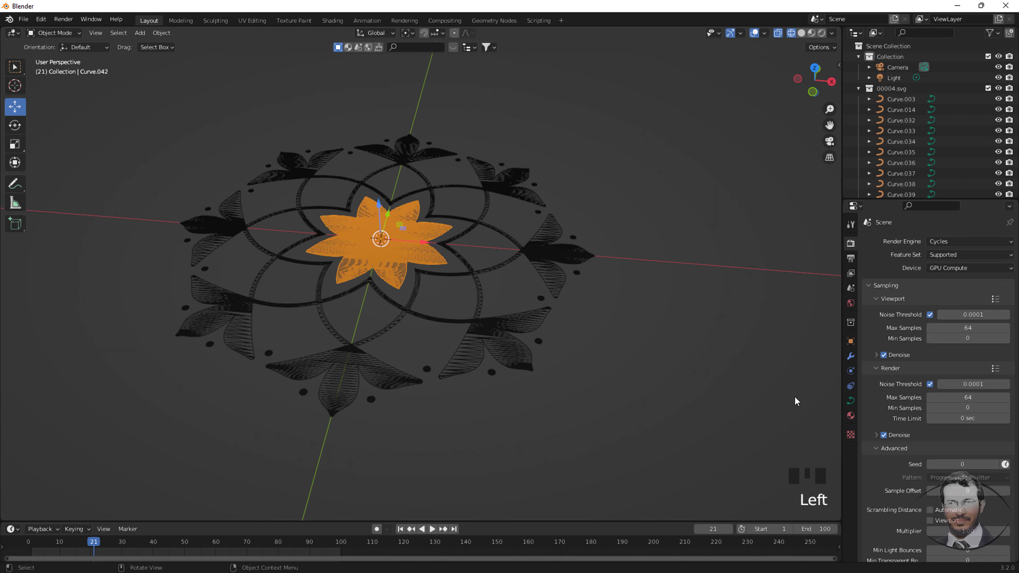
{"action": "left_click", "coordinate": [850, 401]}
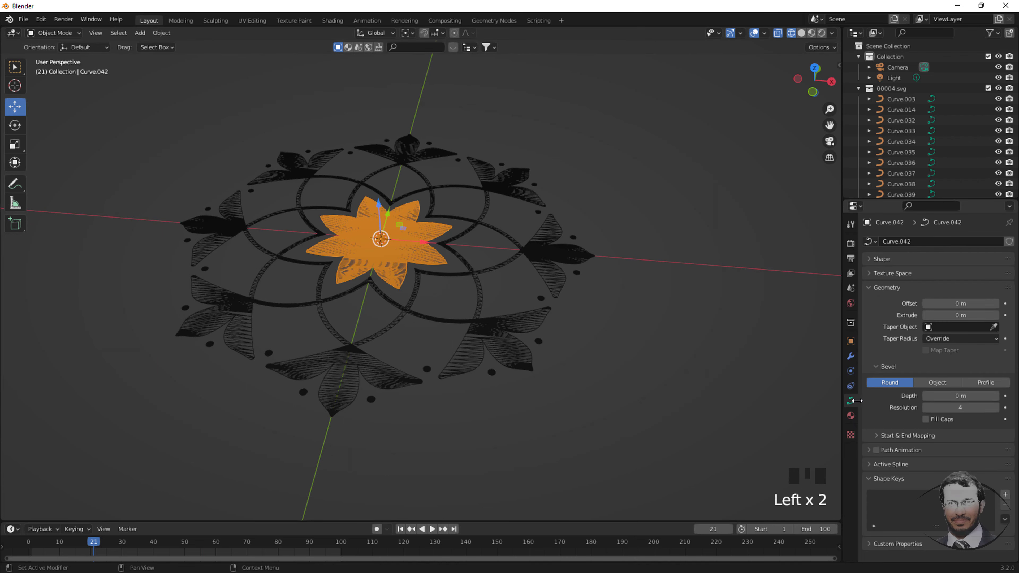
{"action": "left_click", "coordinate": [868, 288]}
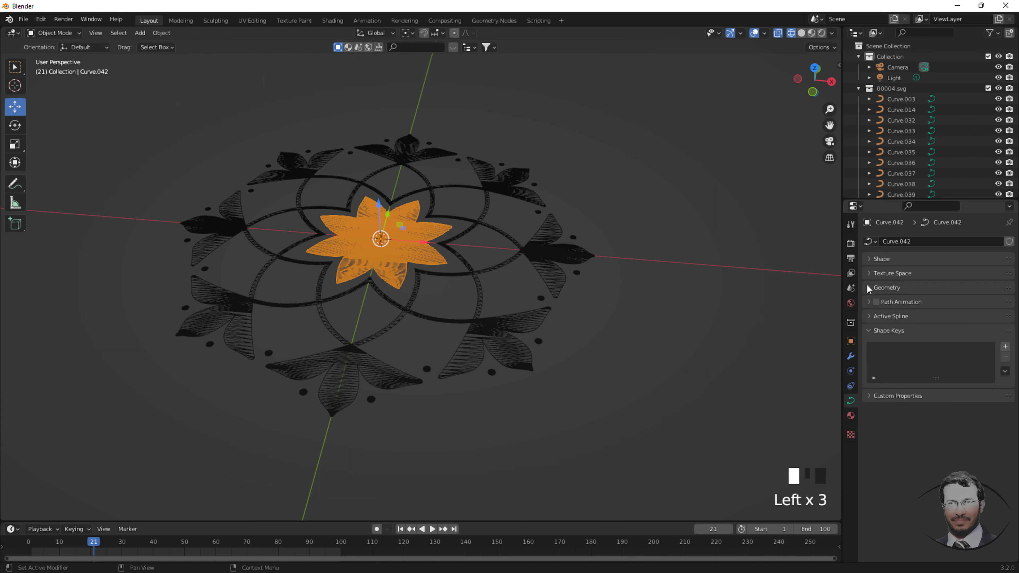
{"action": "left_click", "coordinate": [871, 290]}
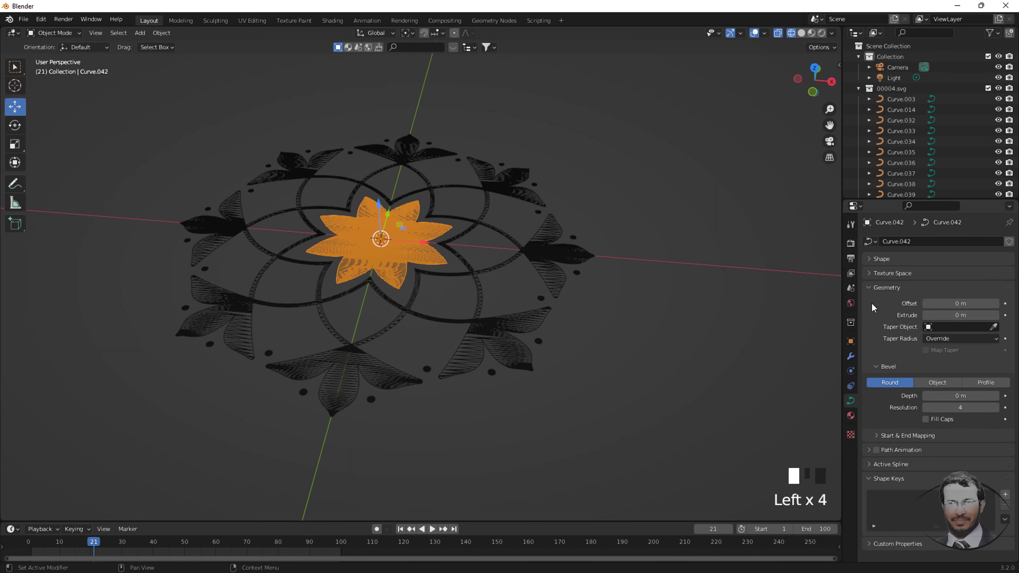
{"action": "left_click", "coordinate": [955, 315]}
{"action": "mouse_move", "coordinate": [954, 315]}
{"action": "left_mouse_down"}
{"action": "mouse_move", "coordinate": [978, 315]}
{"action": "mouse_move", "coordinate": [959, 316]}
{"action": "left_mouse_up"}
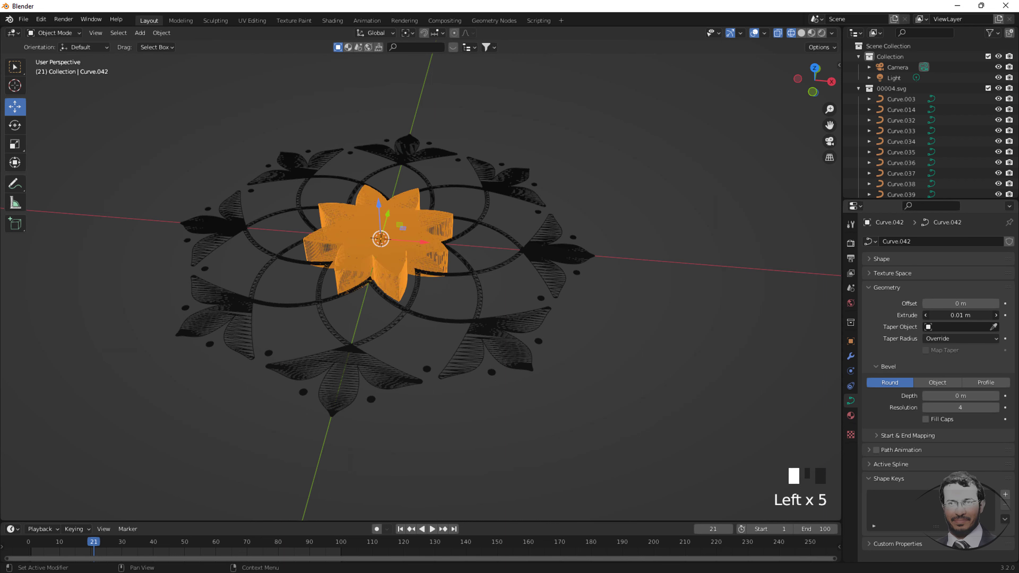
Step: Set the geometry extrusion to 0.01 m for the petal lattice and for the joined outer leaf ornaments
{"action": "left_click", "coordinate": [474, 276]}
{"action": "left_click_drag", "start_coordinate": [955, 316], "coordinate": [959, 315]}
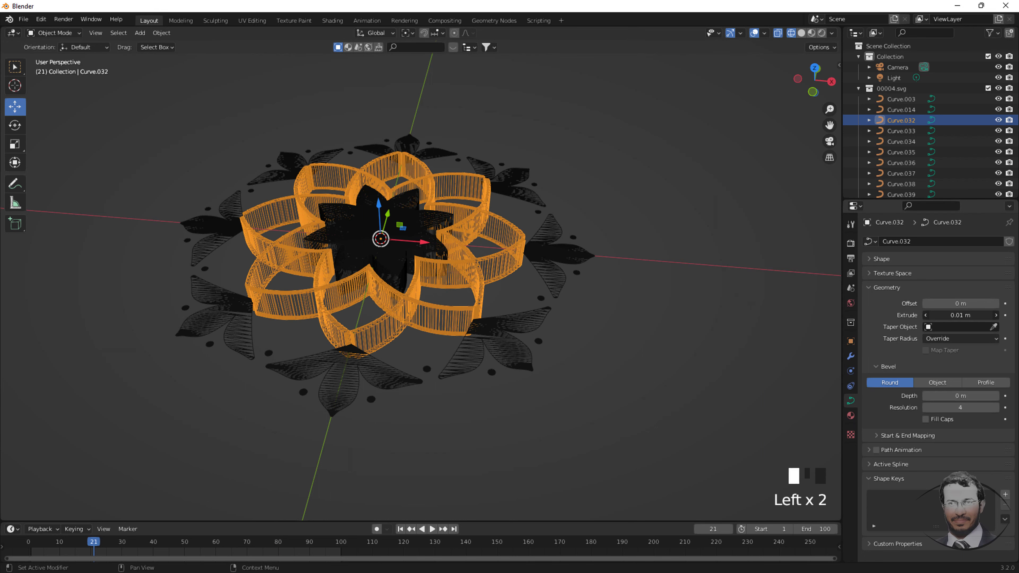
{"action": "left_click", "coordinate": [549, 249]}
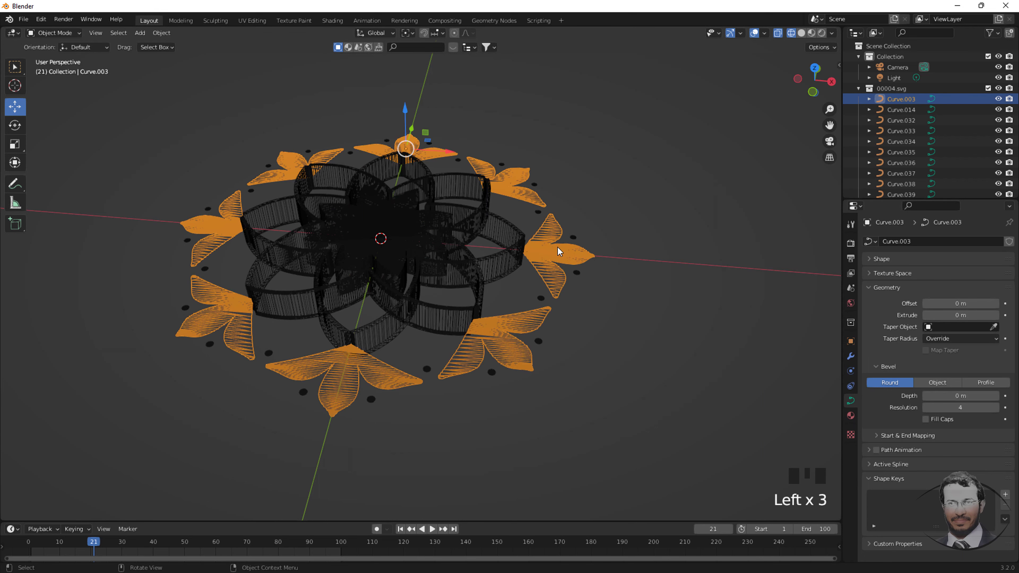
{"action": "left_click_drag", "start_coordinate": [956, 317], "coordinate": [958, 317]}
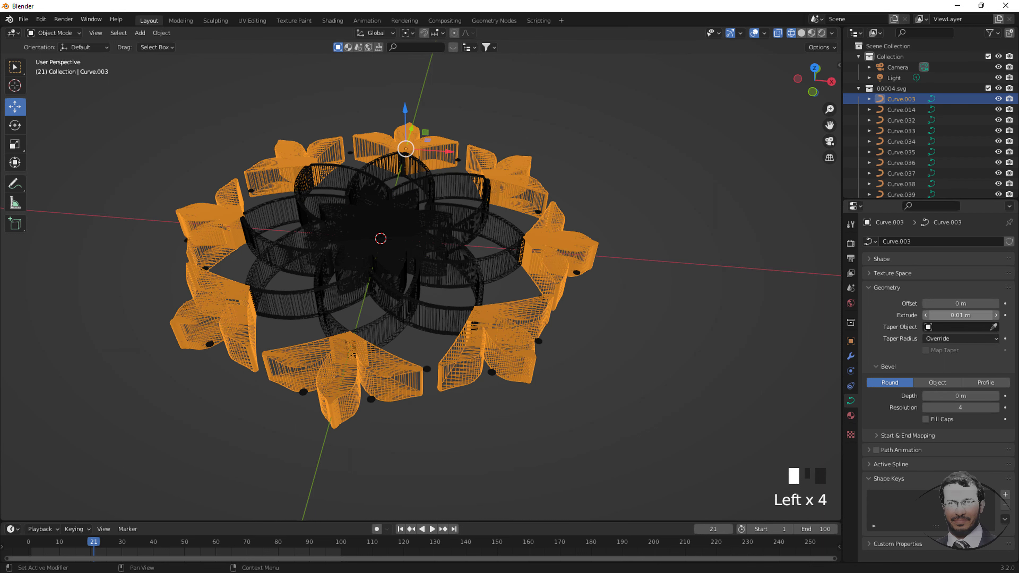
Step: Set the geometry extrusion of the joined dots to 0.01 m and switch the viewport to material preview shading
{"action": "left_click", "coordinate": [538, 340]}
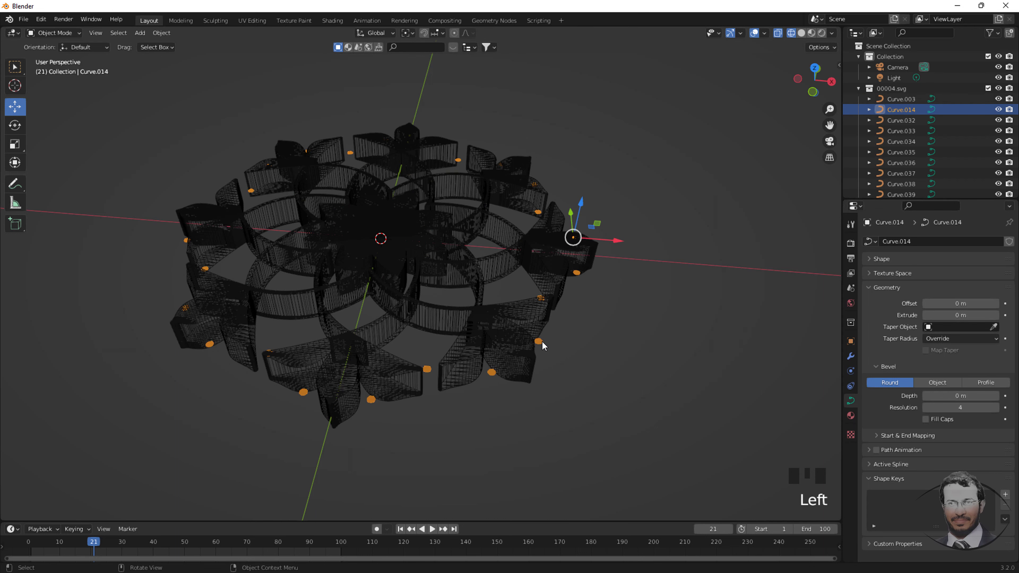
{"action": "left_click_drag", "start_coordinate": [959, 315], "coordinate": [959, 315]}
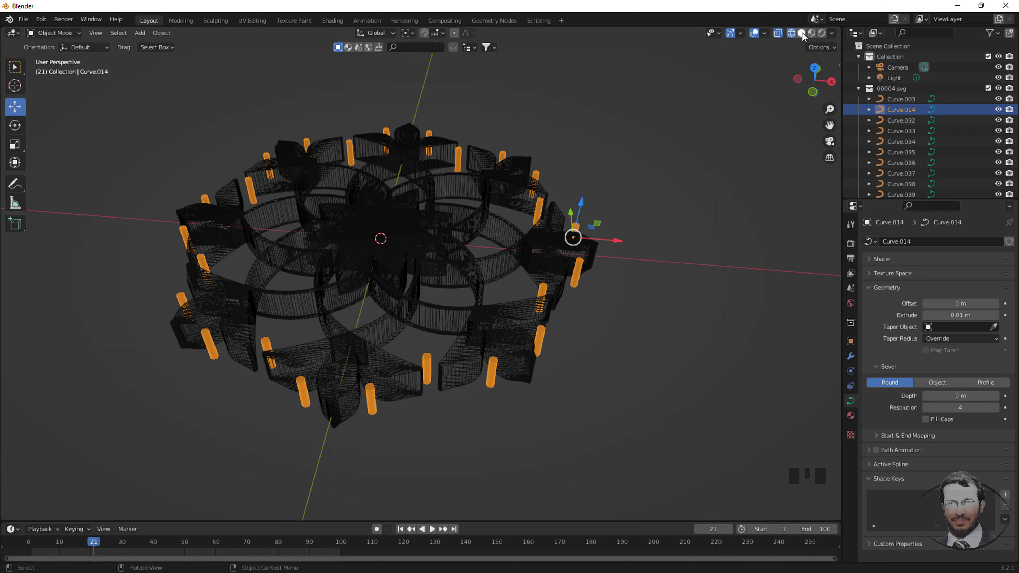
{"action": "left_click", "coordinate": [810, 33]}
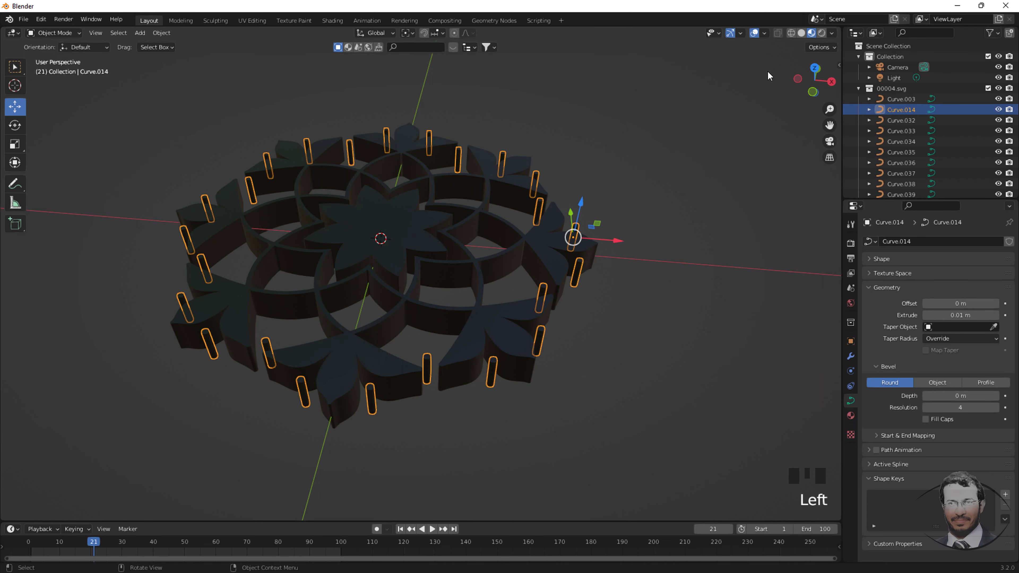
{"action": "middle_click_drag", "start_coordinate": [577, 177], "coordinate": [532, 246]}
{"action": "scroll", "coordinate": [462, 326], "scroll_direction": "down", "scroll_amount": 2}
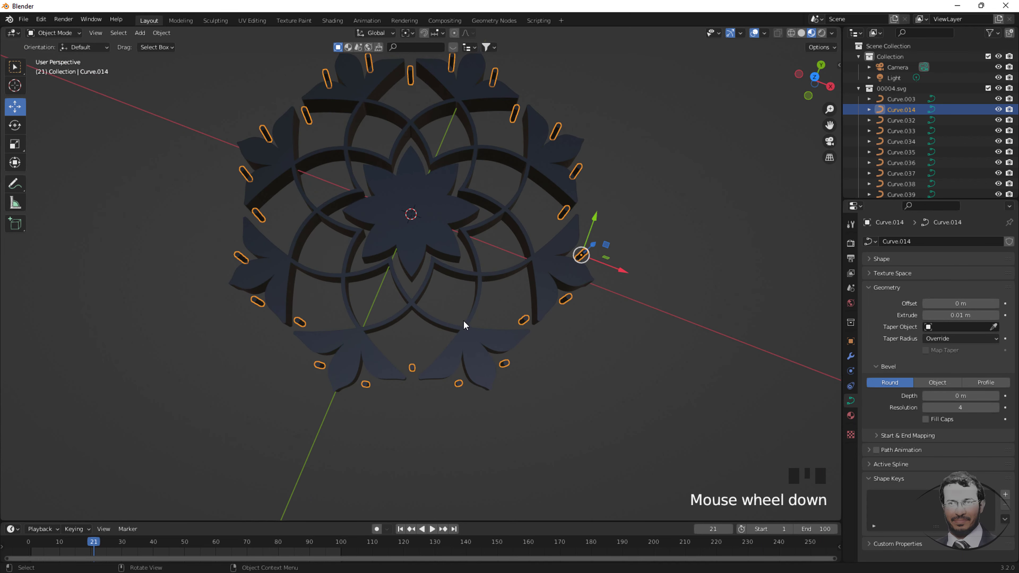
{"action": "middle_click_drag", "start_coordinate": [456, 199], "coordinate": [457, 169]}
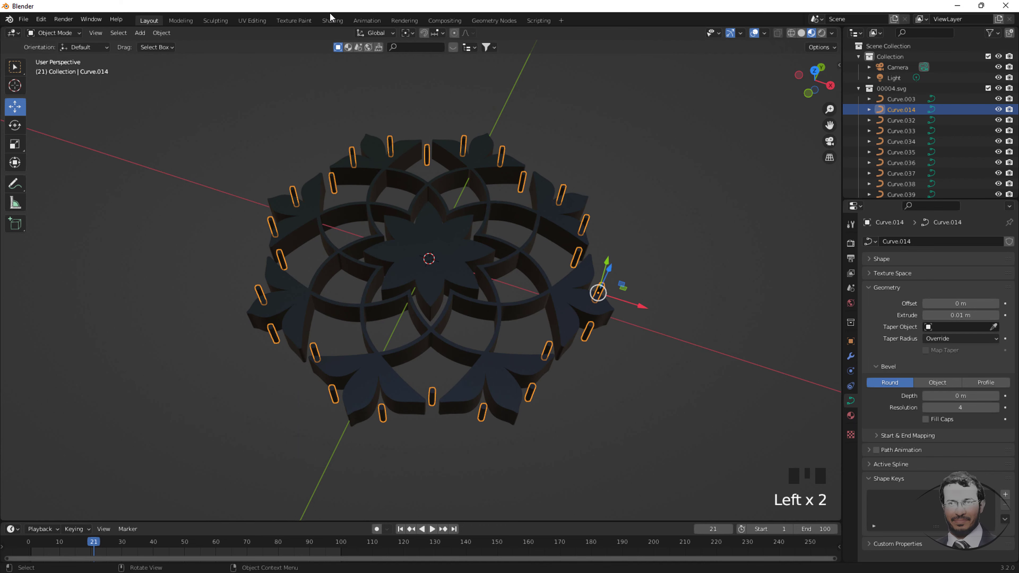
Step: In the Shading workspace, replace the dots' SVGMat with a new material that has a black base colour
{"action": "left_click", "coordinate": [331, 19]}
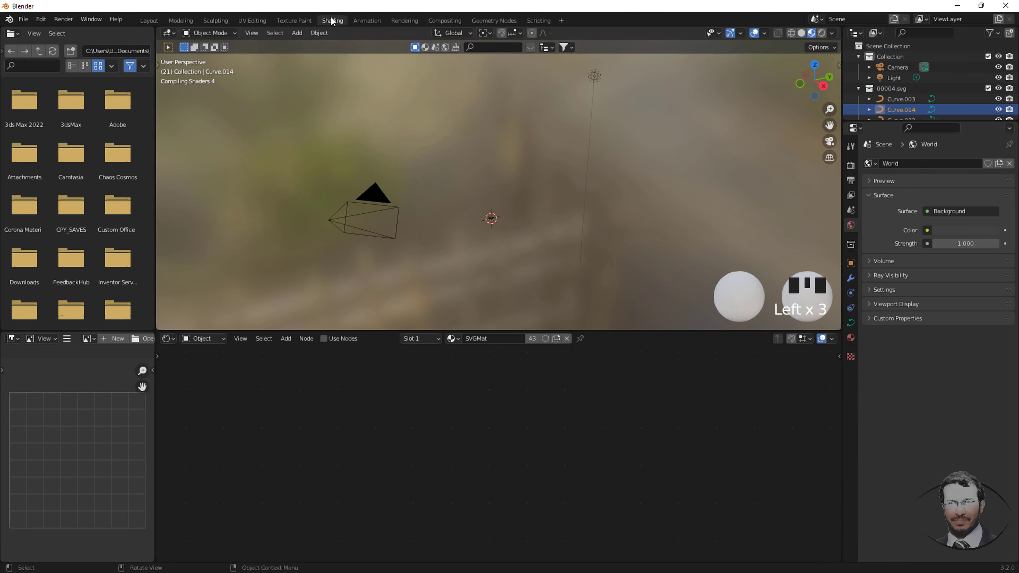
{"action": "scroll", "coordinate": [446, 198], "scroll_direction": "up", "scroll_amount": 5}
{"action": "scroll", "coordinate": [497, 218], "scroll_direction": "up", "scroll_amount": 6}
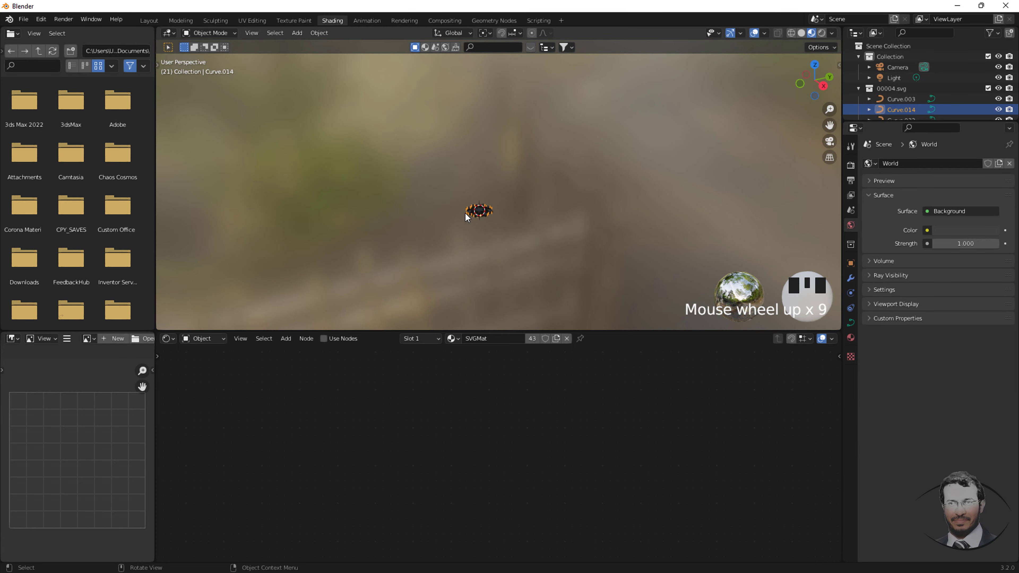
{"action": "scroll", "coordinate": [494, 235], "scroll_direction": "up", "scroll_amount": 8}
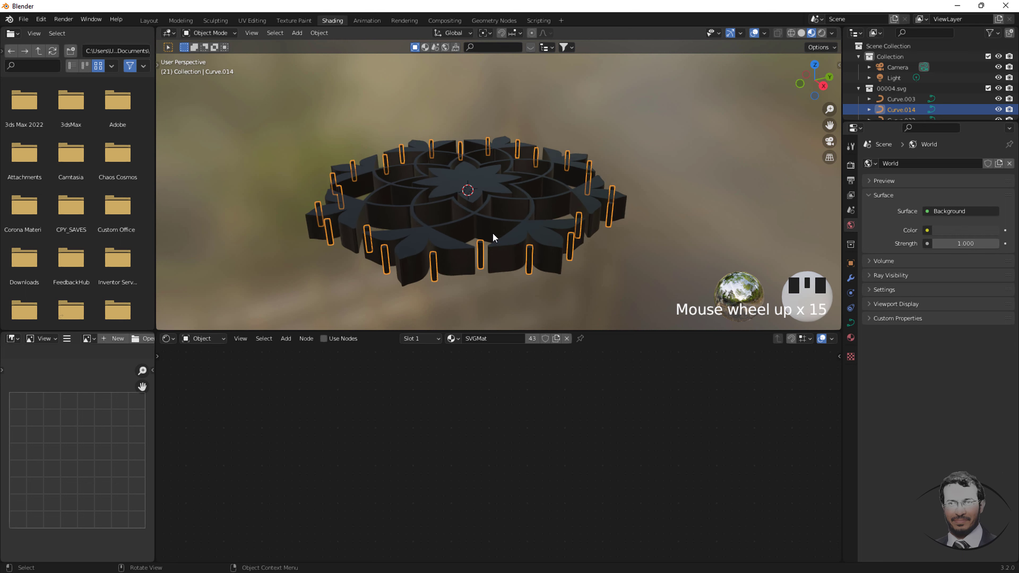
{"action": "scroll", "coordinate": [493, 234], "scroll_direction": "down", "scroll_amount": 2}
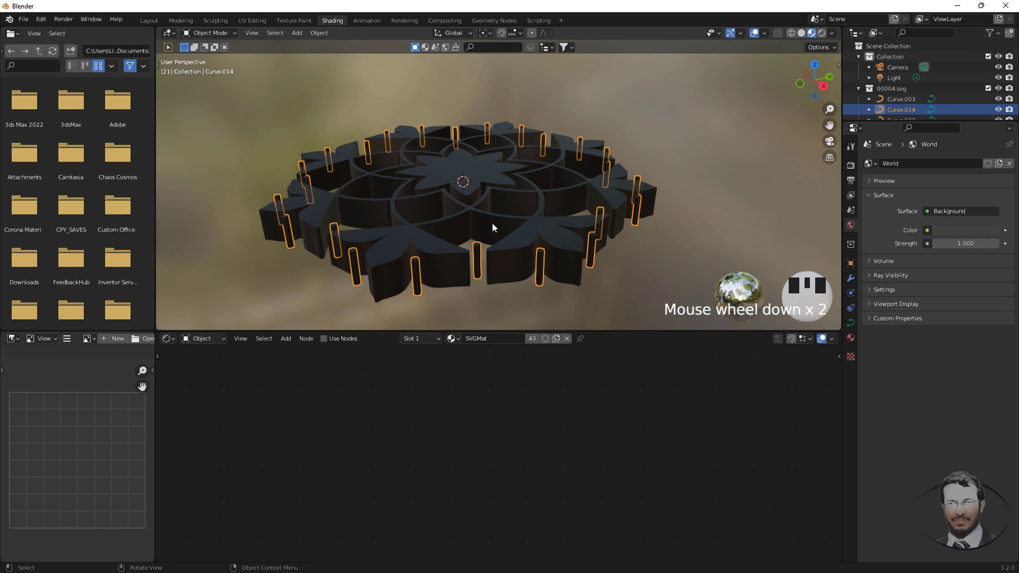
{"action": "middle_click_drag", "start_coordinate": [492, 222], "coordinate": [484, 289]}
{"action": "scroll", "coordinate": [483, 289], "scroll_direction": "up", "scroll_amount": 2}
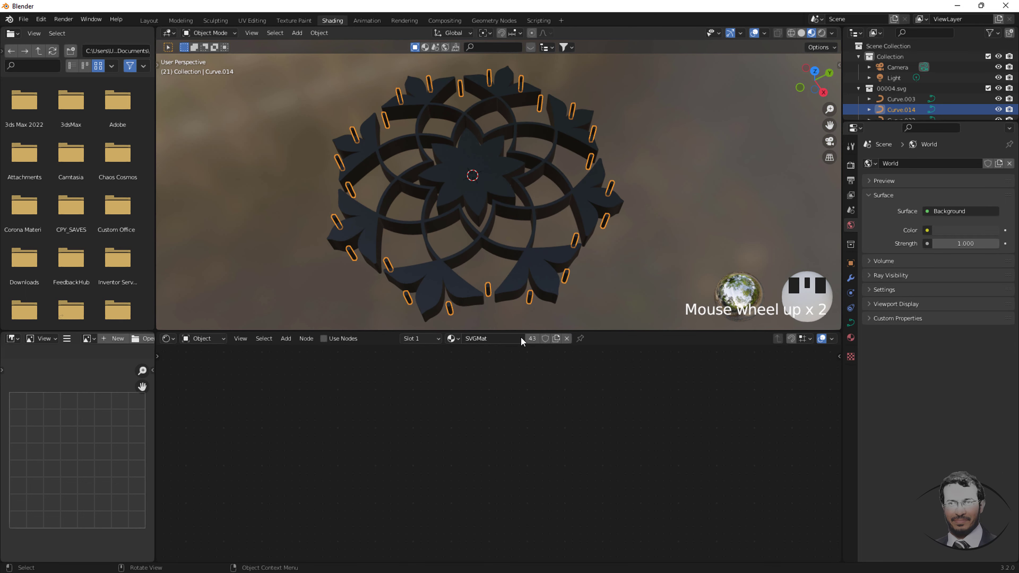
{"action": "left_click", "coordinate": [567, 338]}
{"action": "left_click", "coordinate": [514, 343]}
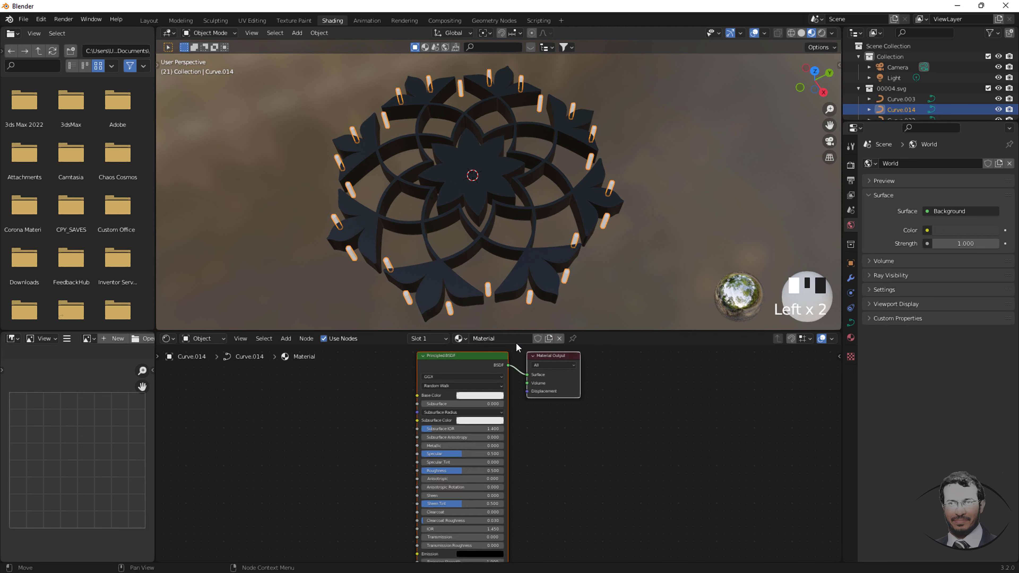
{"action": "left_click", "coordinate": [486, 396]}
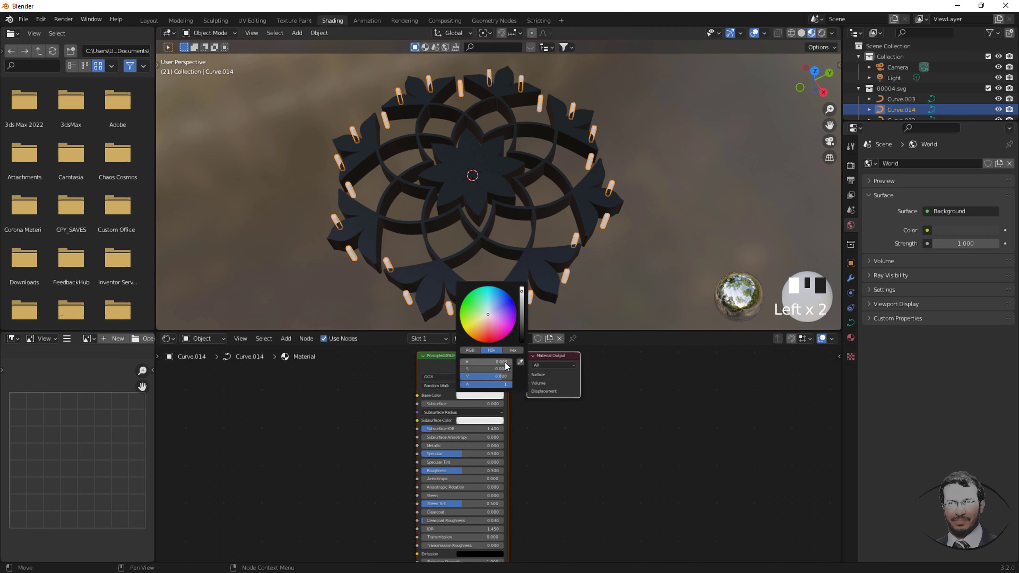
{"action": "left_click_drag", "start_coordinate": [521, 317], "coordinate": [521, 341]}
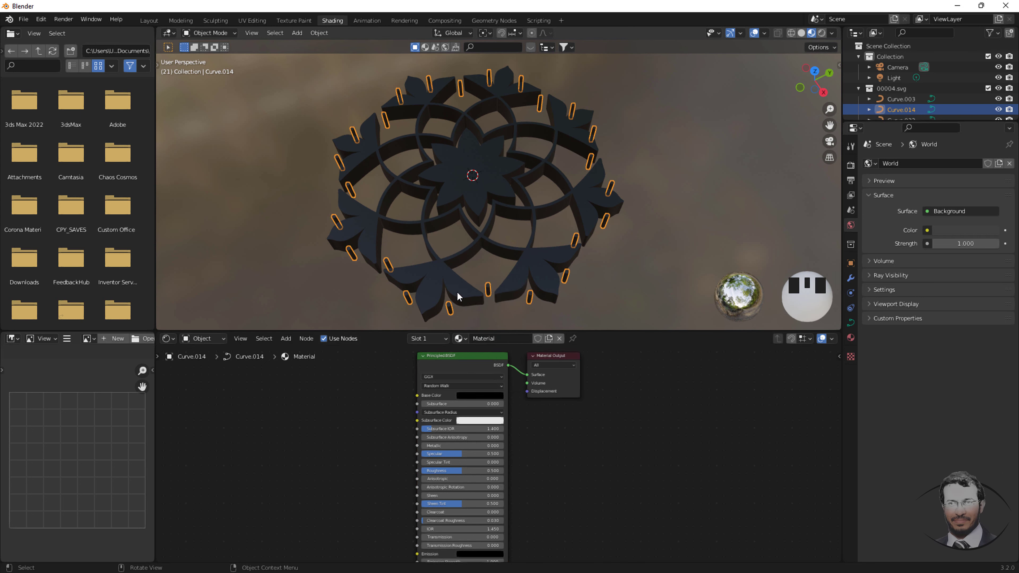
Step: Add a second material slot to the outer leaf ornaments and create a new material there with an orange base colour
{"action": "double_click", "coordinate": [457, 296]}
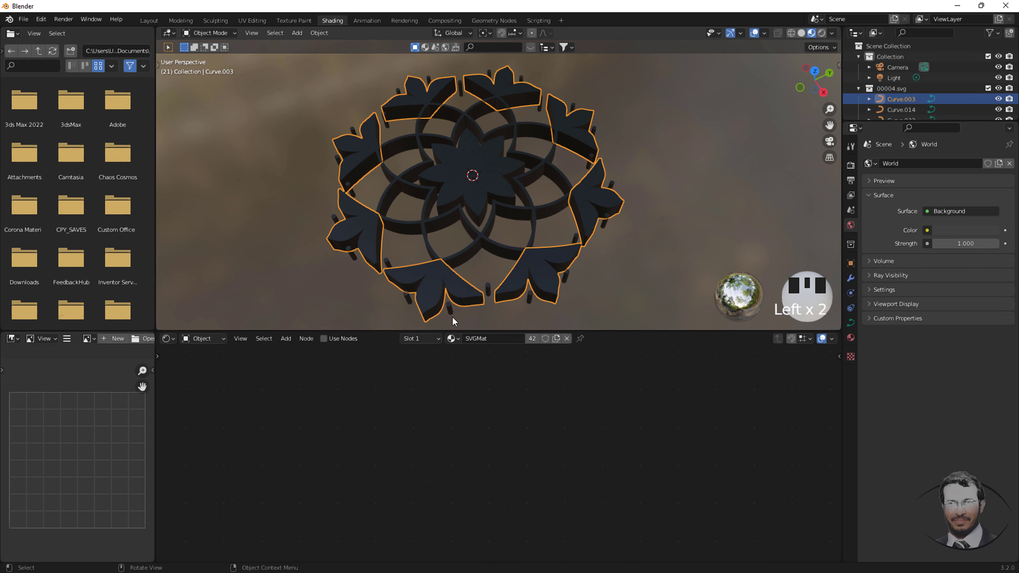
{"action": "left_click", "coordinate": [441, 338]}
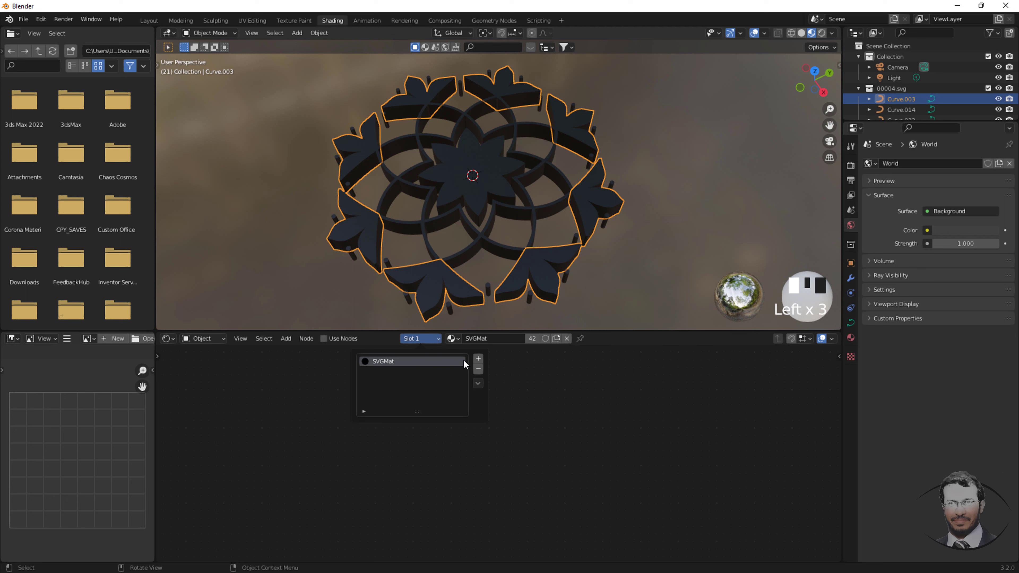
{"action": "left_click", "coordinate": [478, 360]}
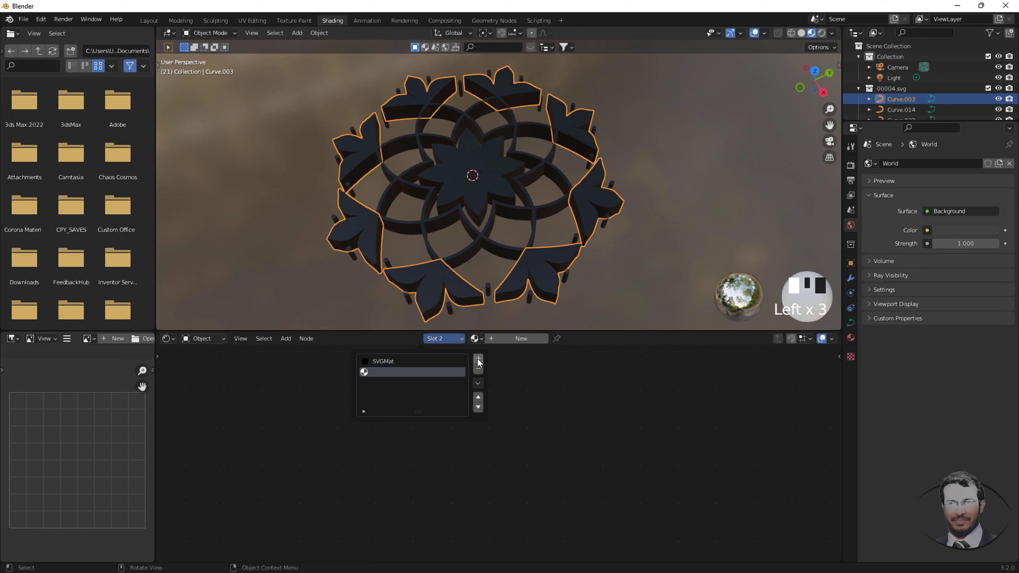
{"action": "left_click", "coordinate": [527, 339]}
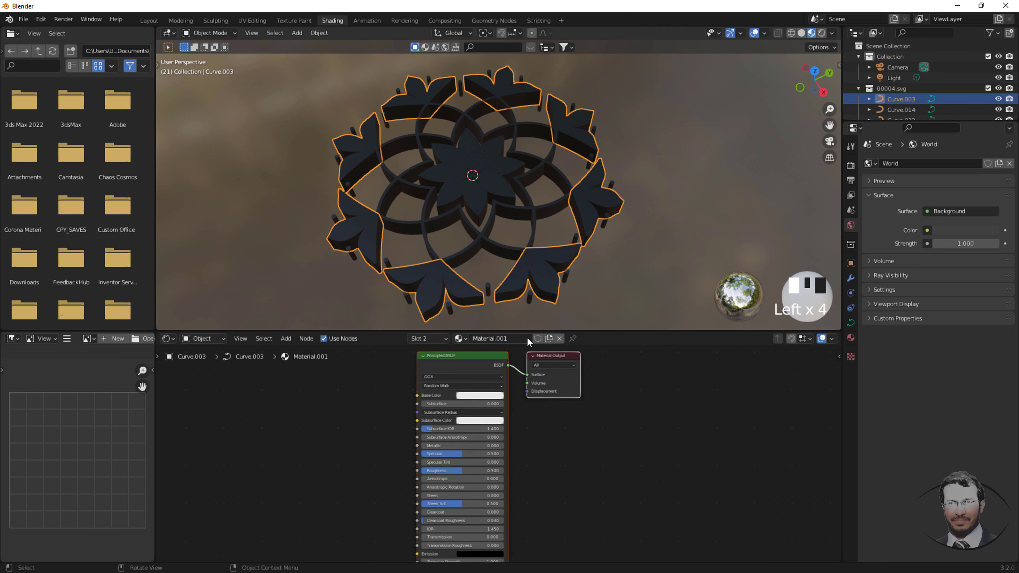
{"action": "left_click", "coordinate": [481, 395]}
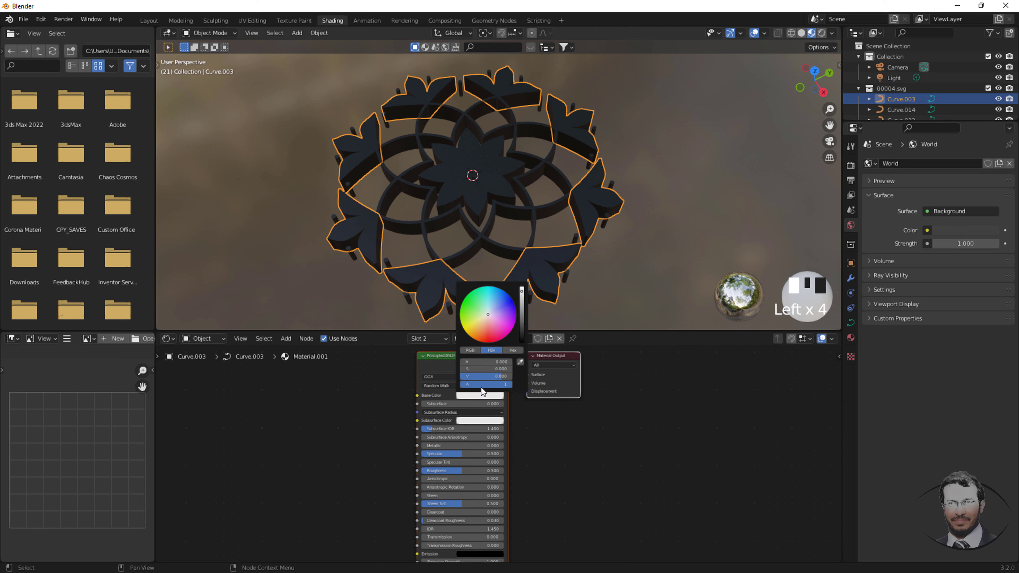
{"action": "left_click_drag", "start_coordinate": [473, 324], "coordinate": [475, 333]}
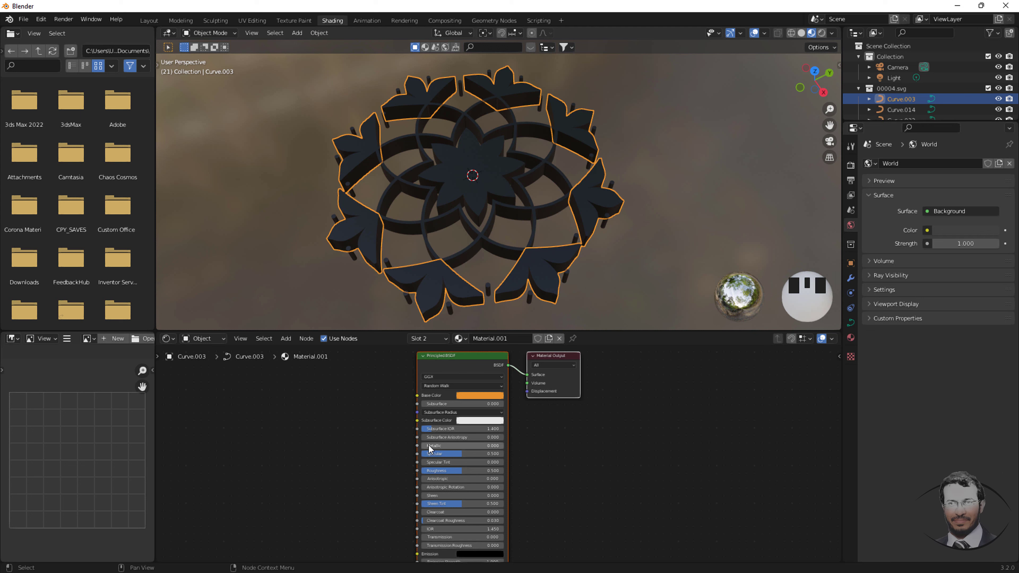
Step: Set the orange material's Metallic to 0.305 and Specular Tint to 0.350, and move it above SVGMat in the slot order
{"action": "left_click_drag", "start_coordinate": [428, 445], "coordinate": [444, 453]}
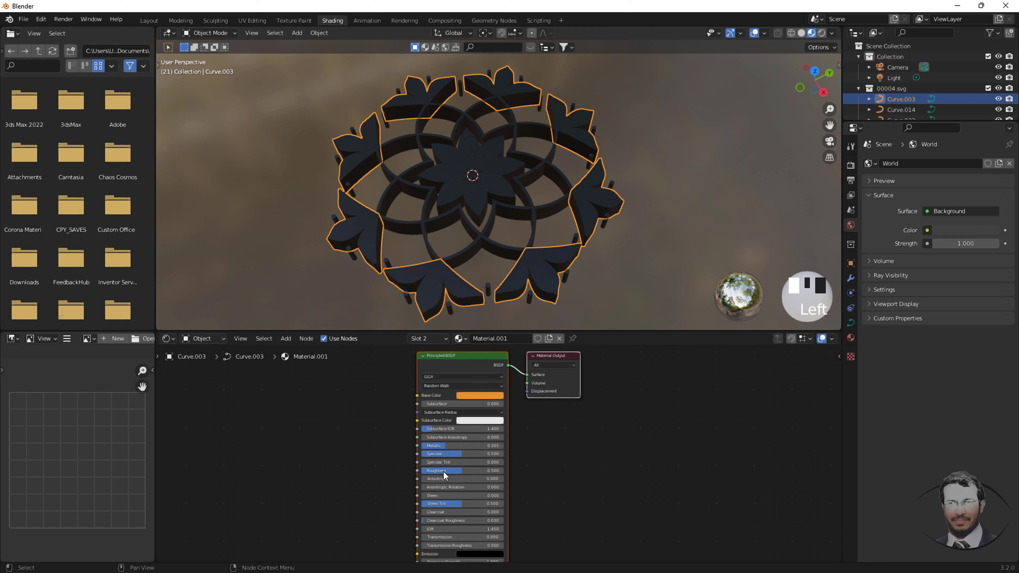
{"action": "left_click_drag", "start_coordinate": [435, 462], "coordinate": [450, 462]}
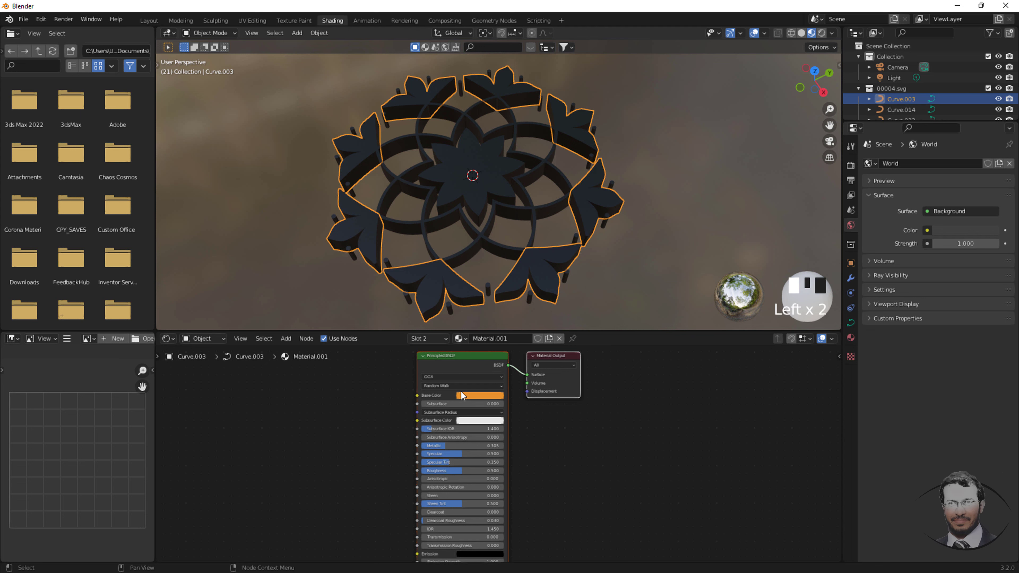
{"action": "left_click", "coordinate": [445, 341]}
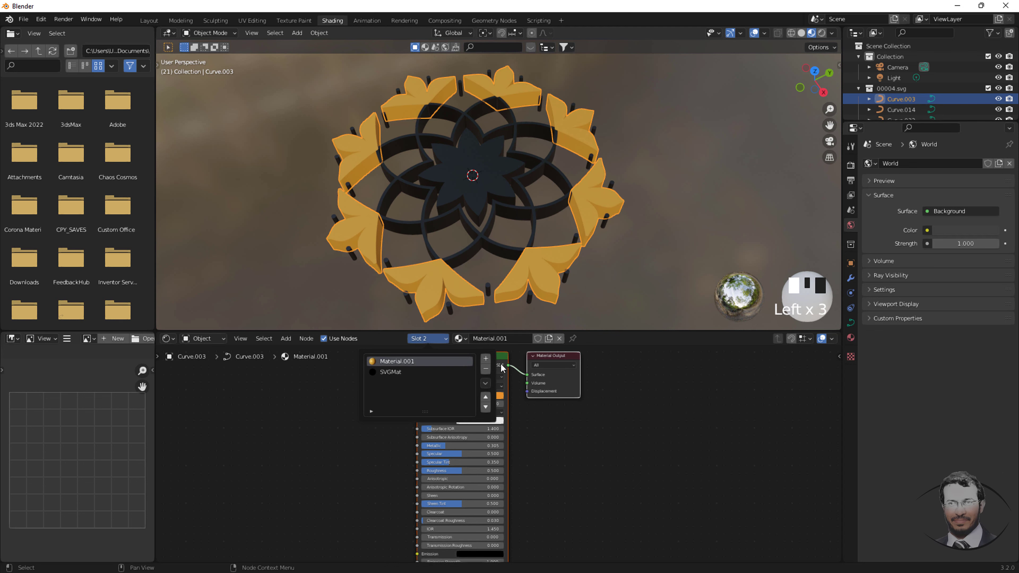
Step: Replace the petal lattice's SVGMat with a new material using a green base colour and Metallic 0.255
{"action": "left_click", "coordinate": [506, 256]}
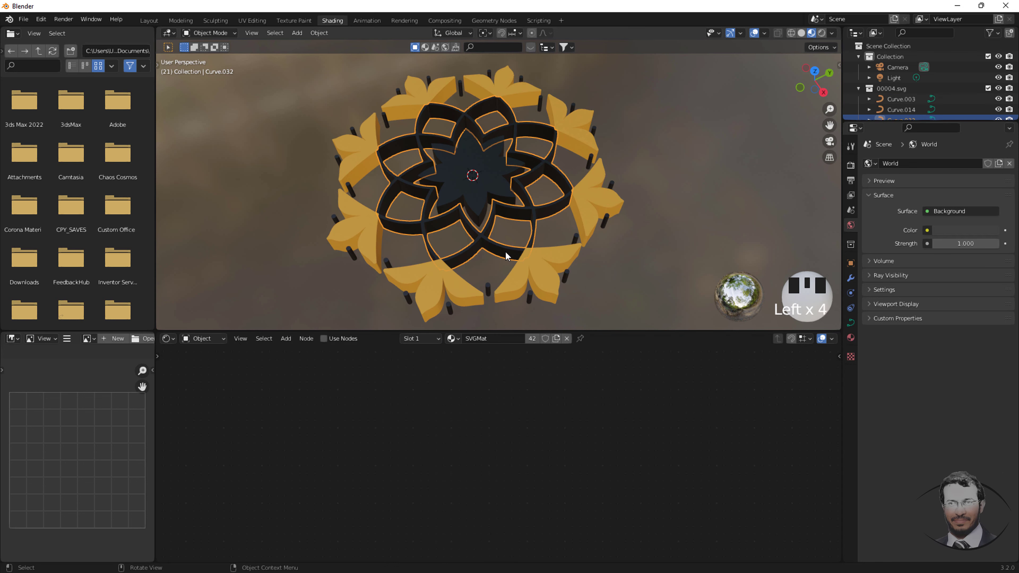
{"action": "left_click", "coordinate": [566, 338]}
{"action": "left_click", "coordinate": [515, 341]}
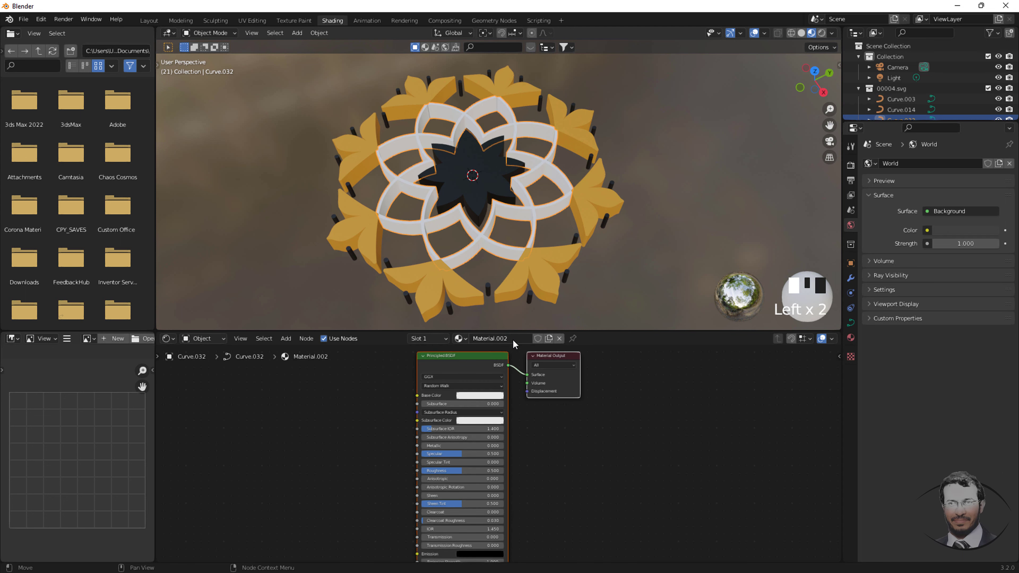
{"action": "left_click", "coordinate": [478, 396]}
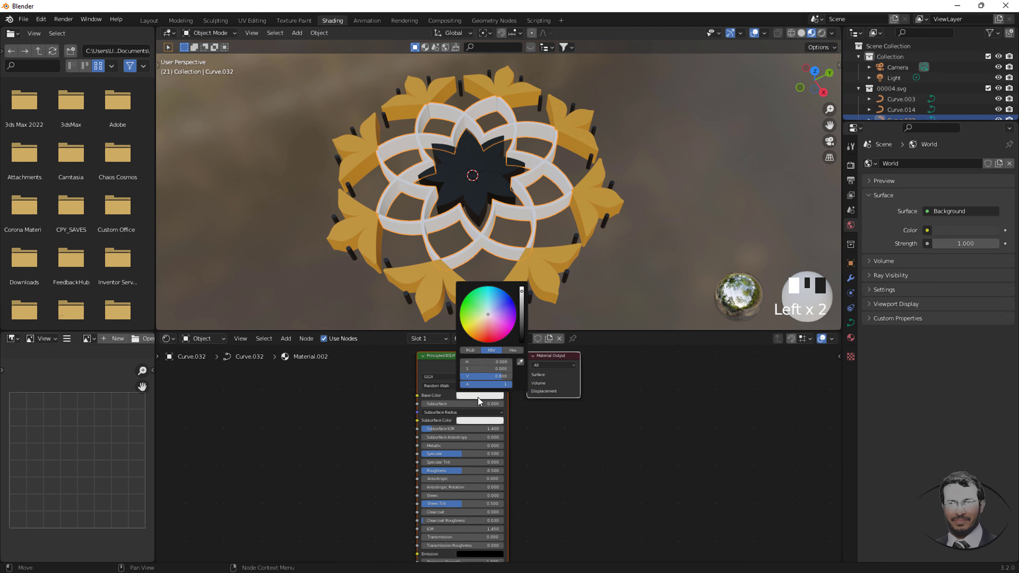
{"action": "left_click", "coordinate": [467, 294]}
{"action": "left_click_drag", "start_coordinate": [468, 295], "coordinate": [521, 308]}
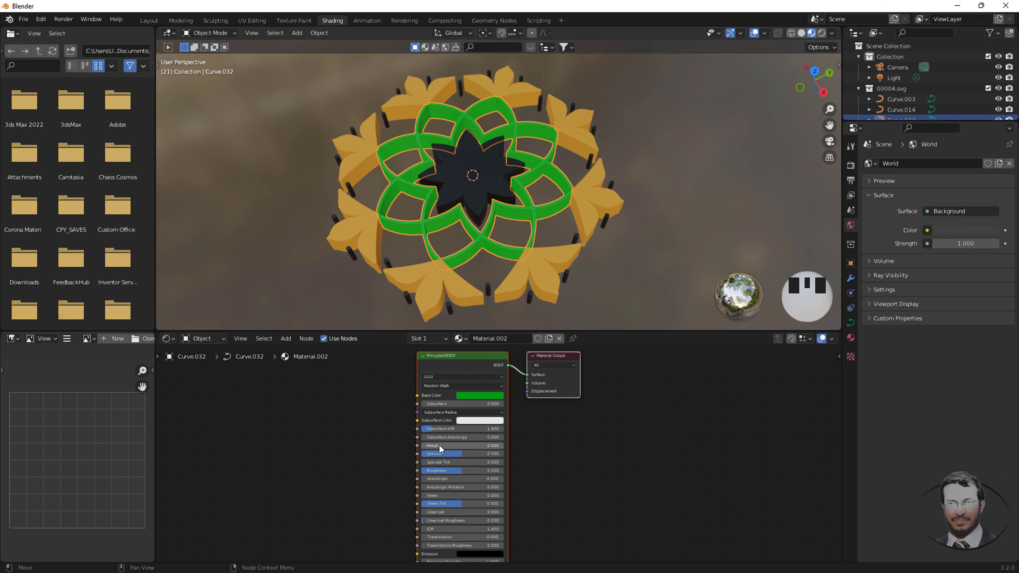
{"action": "left_click_drag", "start_coordinate": [437, 445], "coordinate": [457, 446]}
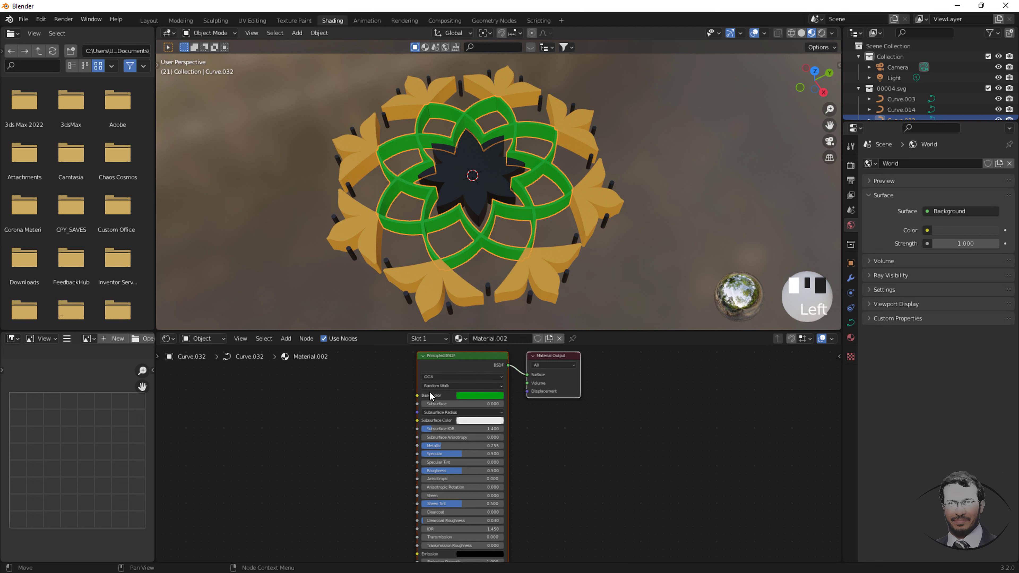
Step: Replace the central star's SVGMat with a new material using a magenta base colour, Metallic 0.205 and Roughness 0.164
{"action": "left_click", "coordinate": [495, 186]}
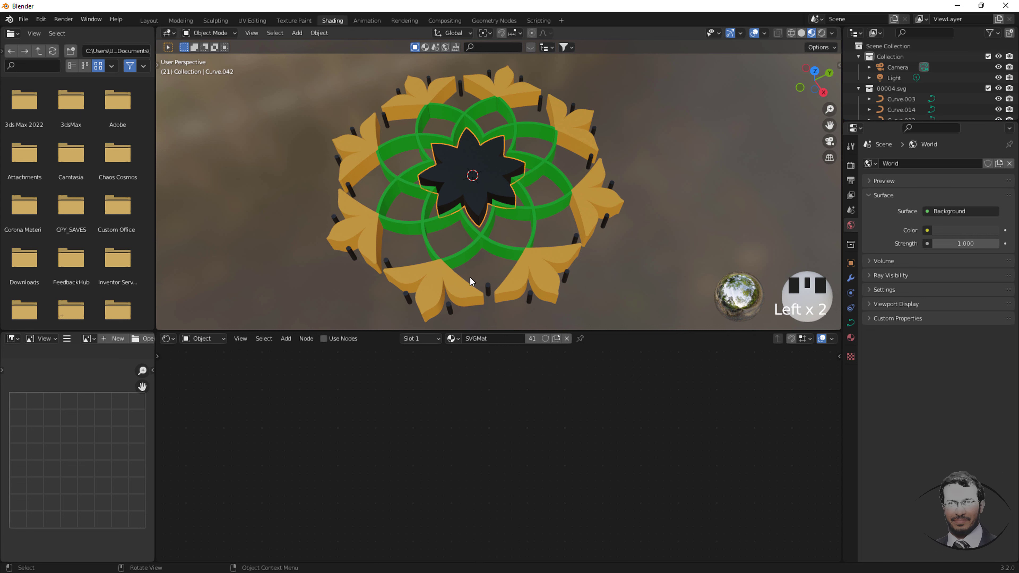
{"action": "left_click", "coordinate": [566, 338]}
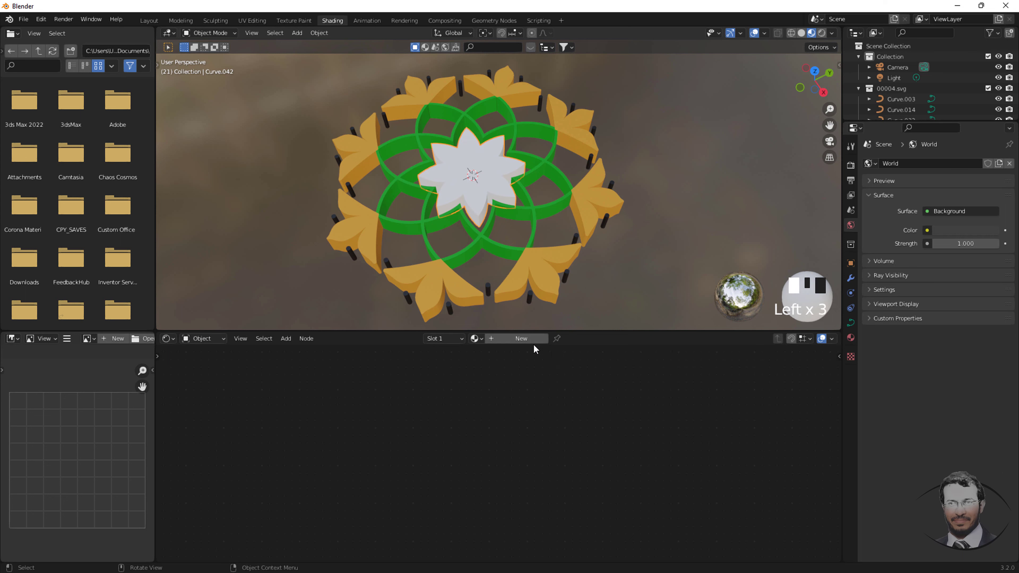
{"action": "left_click", "coordinate": [511, 339]}
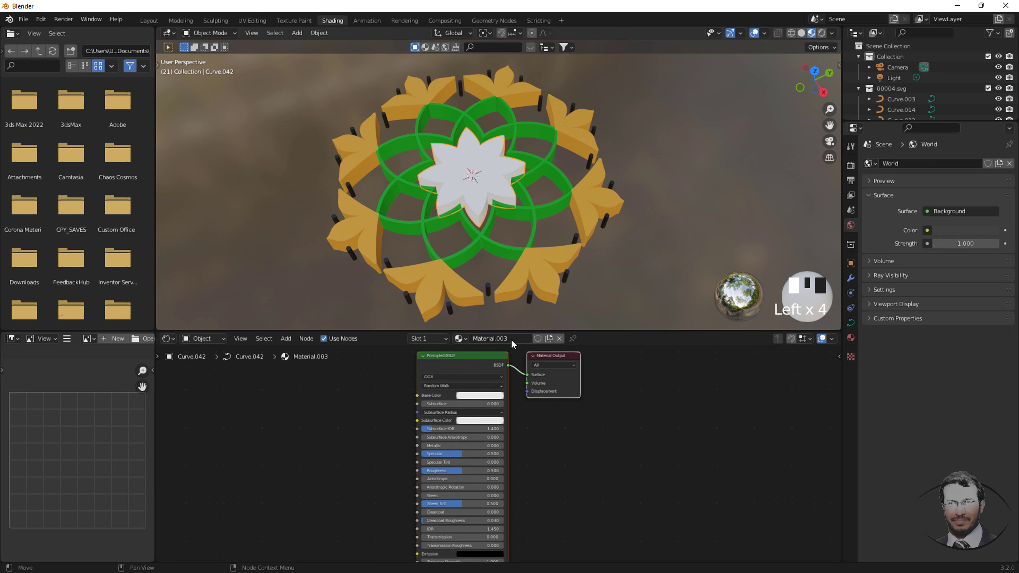
{"action": "left_click", "coordinate": [480, 396]}
{"action": "left_click_drag", "start_coordinate": [500, 337], "coordinate": [516, 319]}
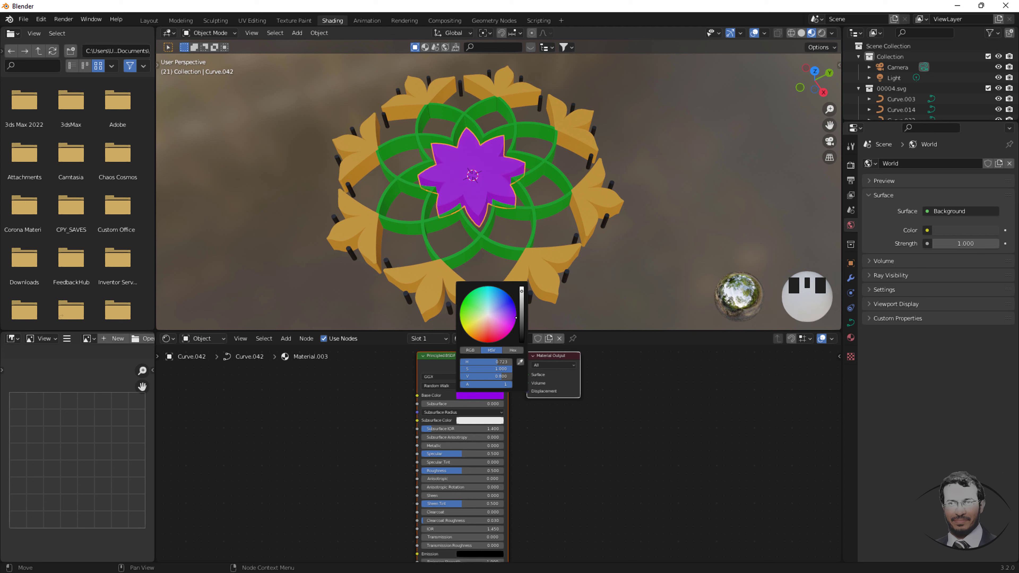
{"action": "left_click_drag", "start_coordinate": [516, 319], "coordinate": [514, 326]}
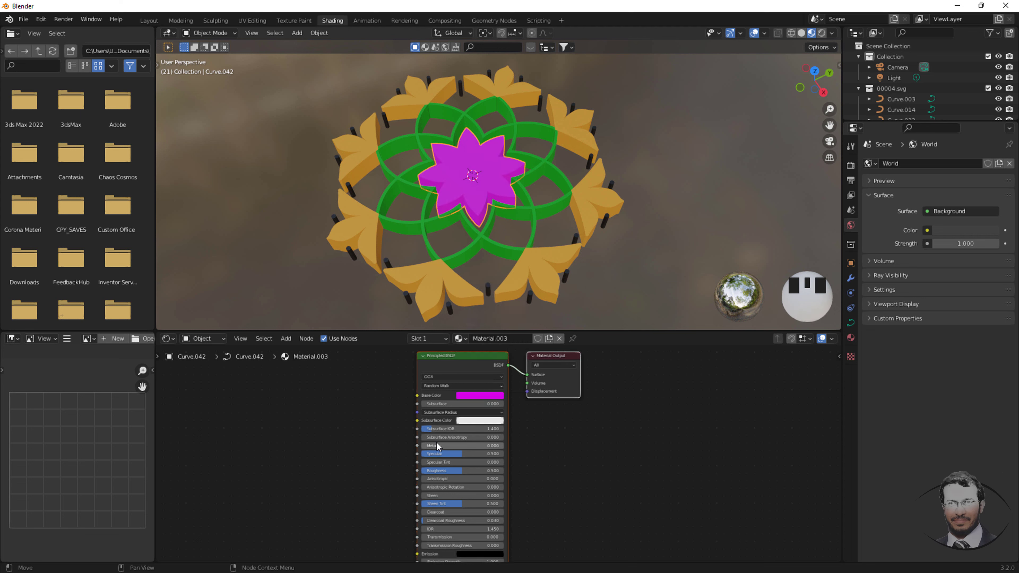
{"action": "left_click_drag", "start_coordinate": [434, 443], "coordinate": [435, 471]}
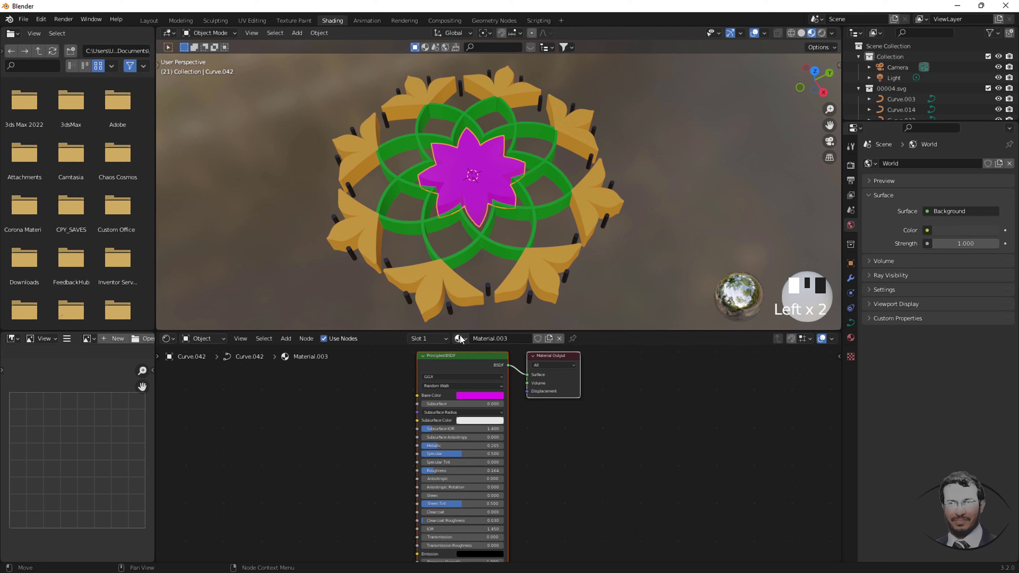
Step: Set the petal lattice's green material to Specular 0.532 and Roughness 0.159
{"action": "left_click", "coordinate": [452, 264]}
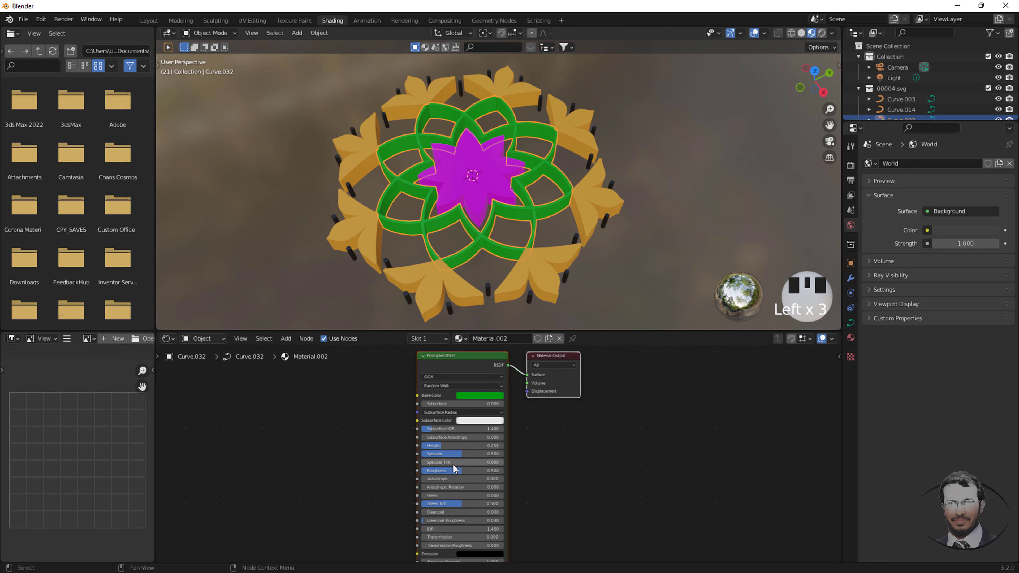
{"action": "left_click_drag", "start_coordinate": [461, 454], "coordinate": [438, 474]}
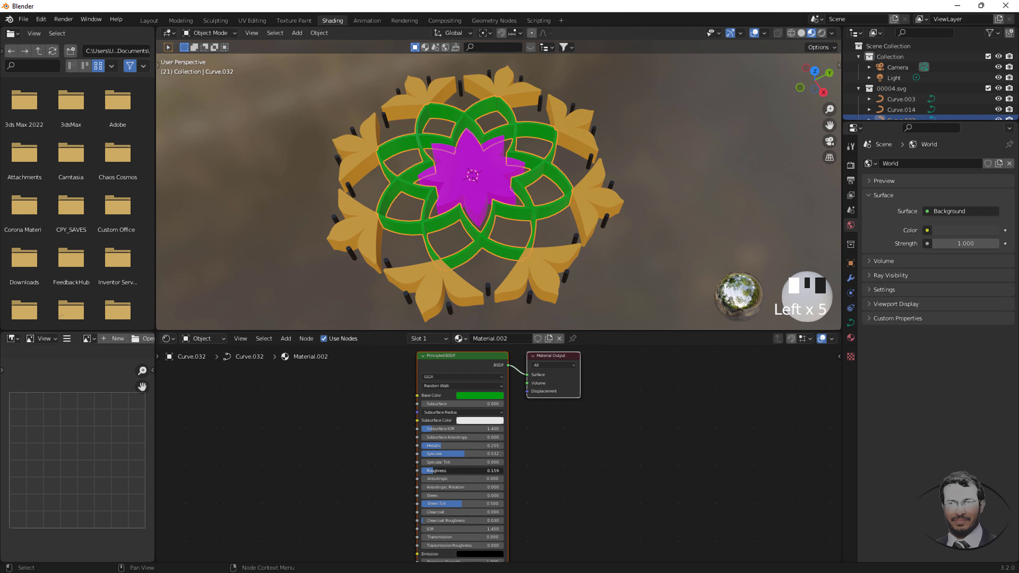
Step: Set the Roughness of the outer petals' orange material to 0.200
{"action": "left_click", "coordinate": [452, 287]}
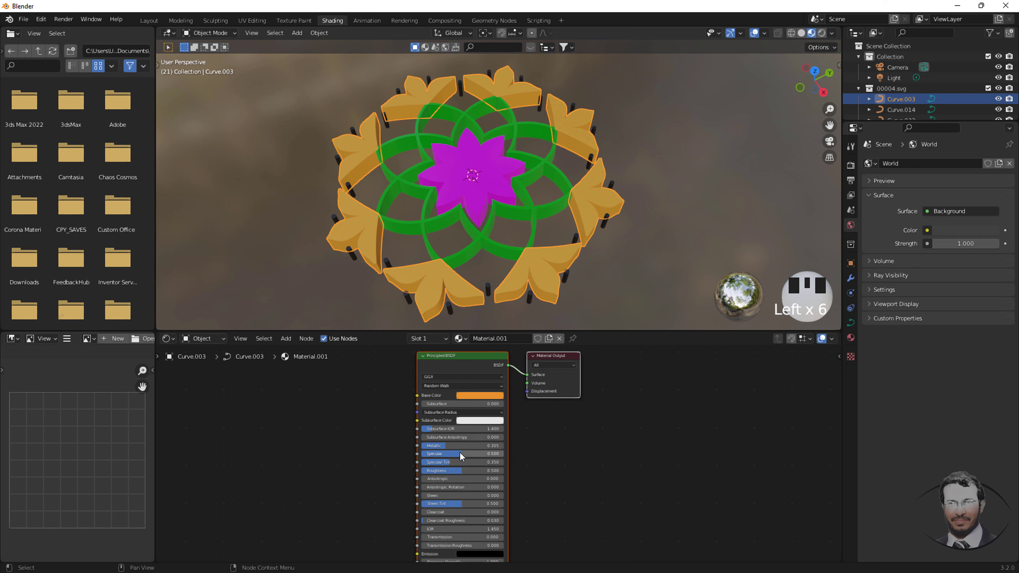
{"action": "left_click_drag", "start_coordinate": [458, 470], "coordinate": [443, 472]}
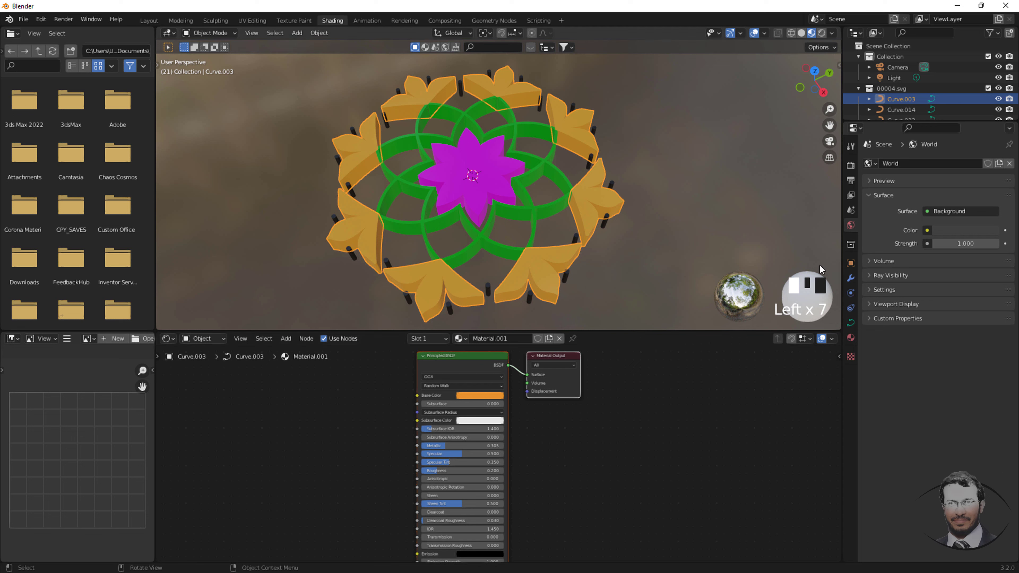
Step: Enable Transparent film in the render settings and show the pattern with rendered shading in an enlarged 3D viewport
{"action": "left_click", "coordinate": [848, 166]}
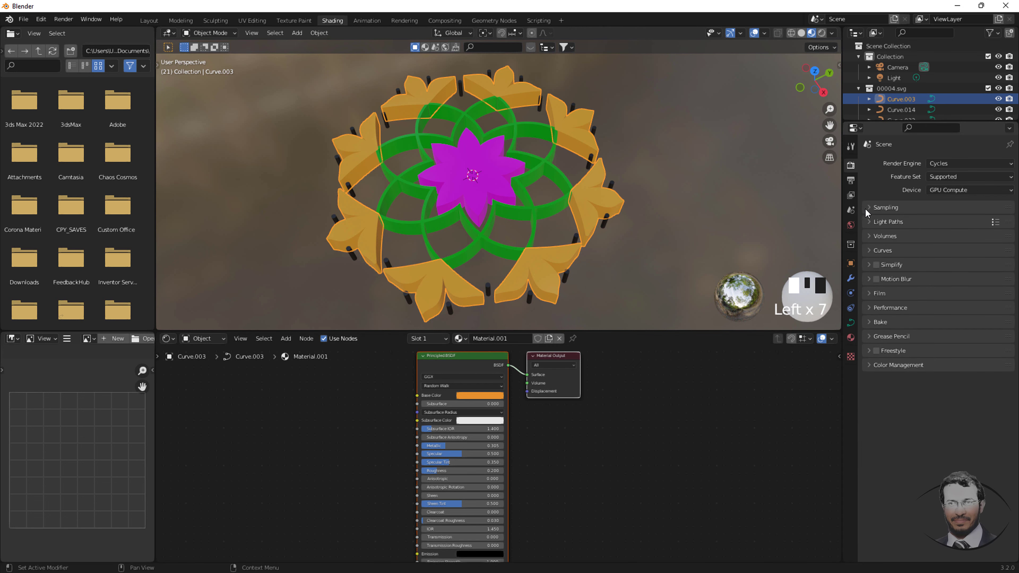
{"action": "left_click", "coordinate": [868, 293]}
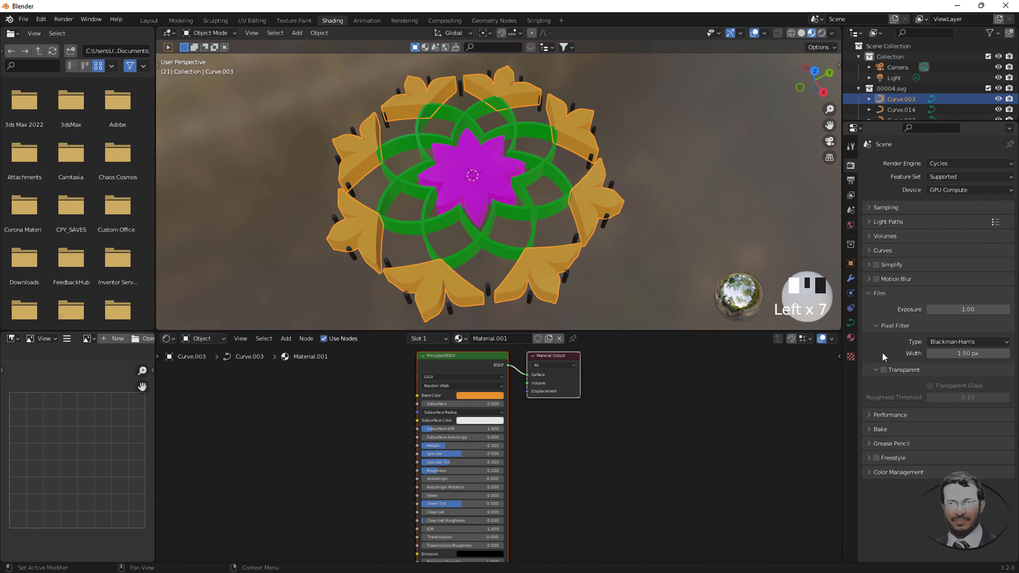
{"action": "left_click", "coordinate": [883, 369]}
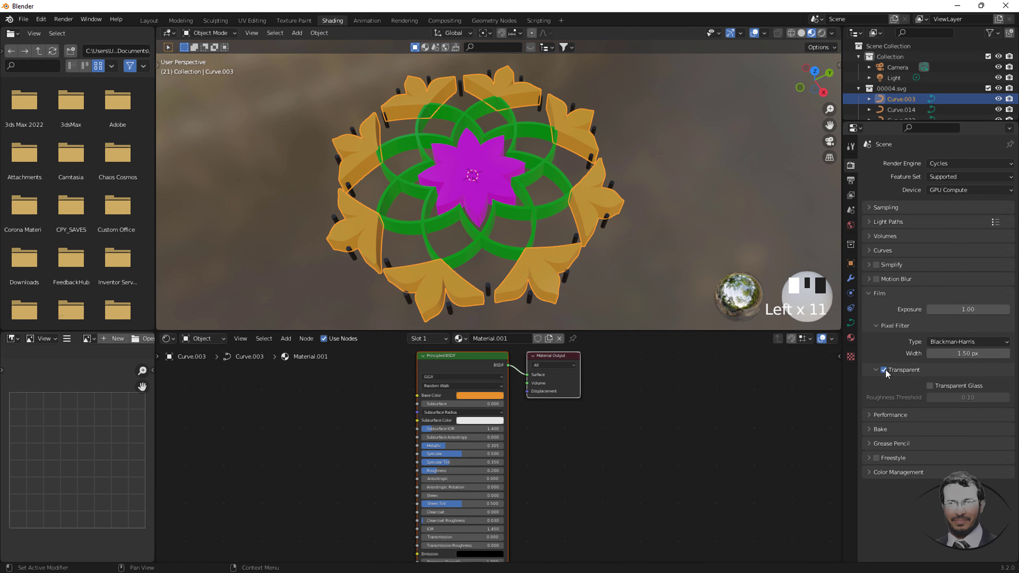
{"action": "left_click", "coordinate": [822, 33]}
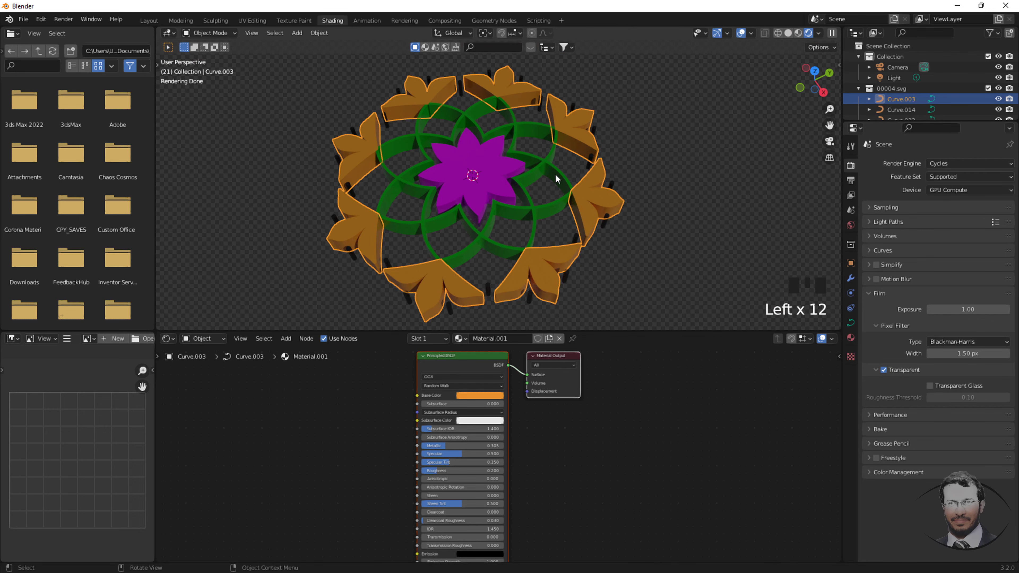
{"action": "left_click_drag", "start_coordinate": [580, 333], "coordinate": [578, 395]}
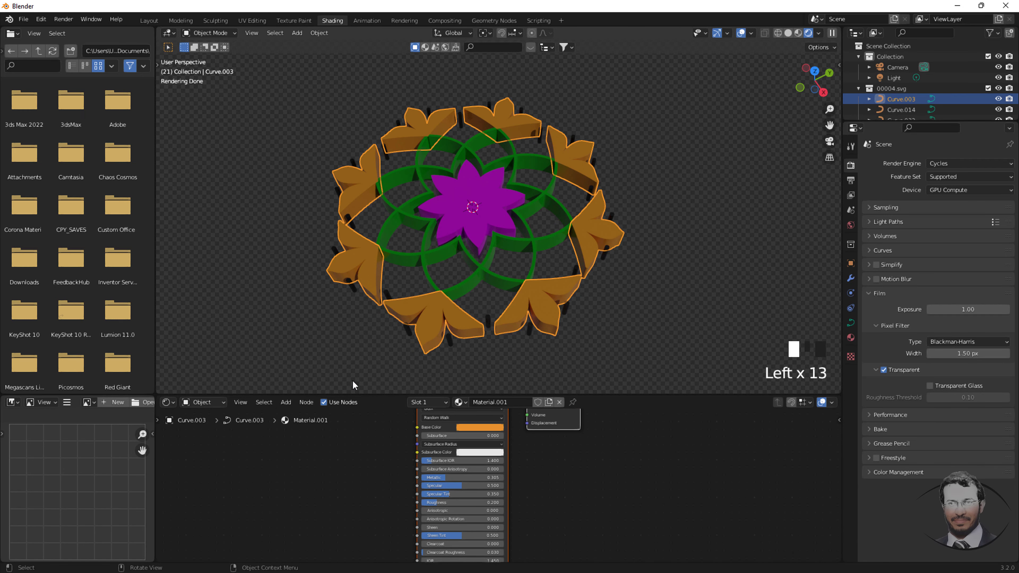
Step: Add a Sky Texture node to the World shader, connect it to the Background node's Color, and space the nodes apart
{"action": "left_click", "coordinate": [207, 402]}
{"action": "left_click", "coordinate": [204, 425]}
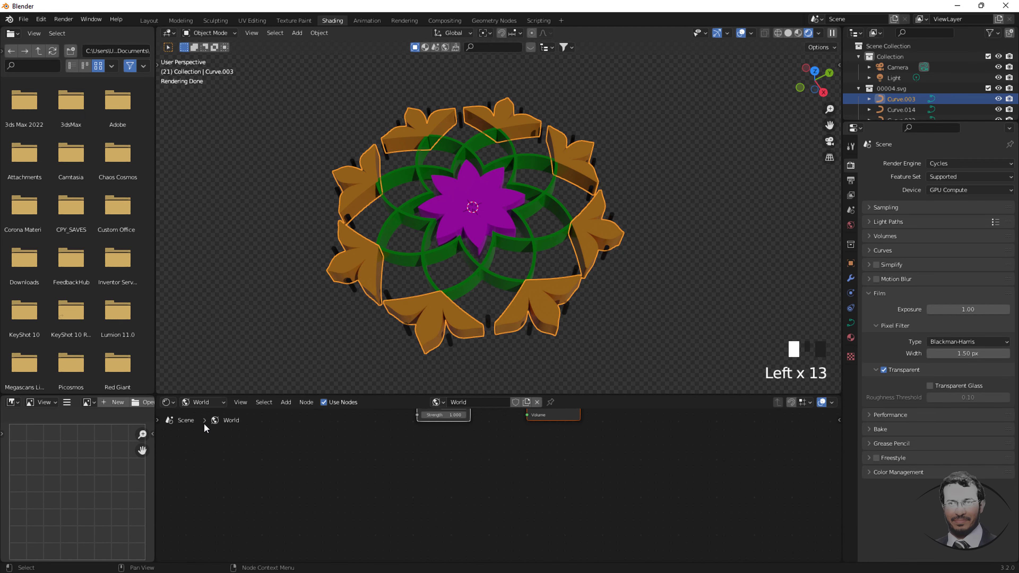
{"action": "scroll", "coordinate": [485, 488], "scroll_direction": "down", "scroll_amount": 7}
{"action": "scroll", "coordinate": [485, 429], "scroll_direction": "up", "scroll_amount": 14}
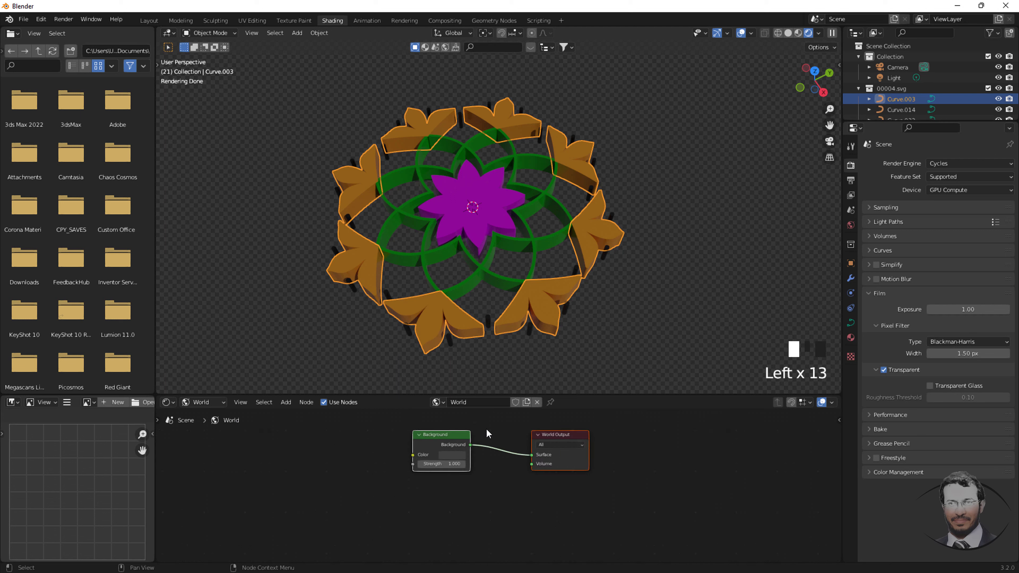
{"action": "key", "text": "F3"}
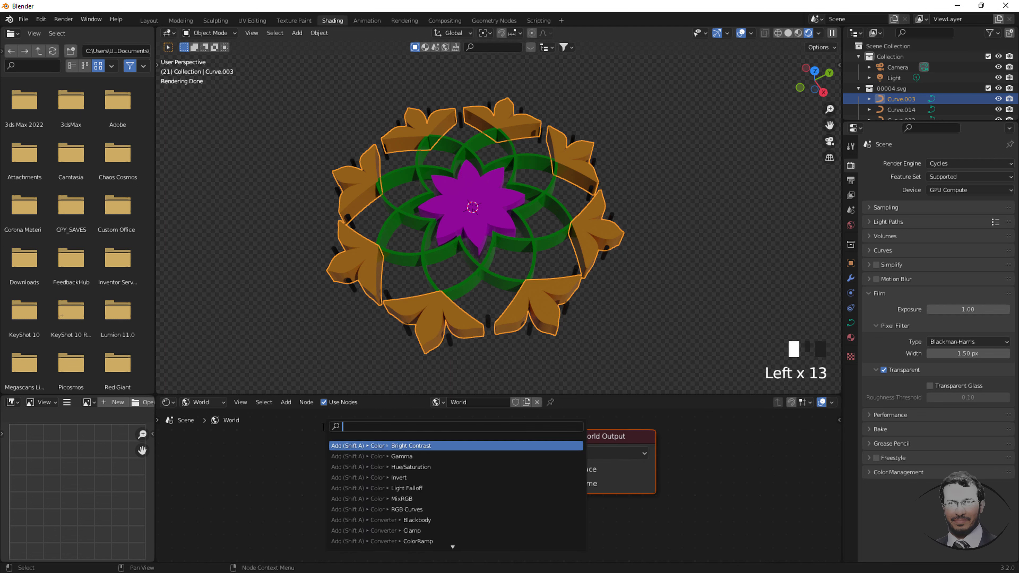
{"action": "type", "text": "SKY"}
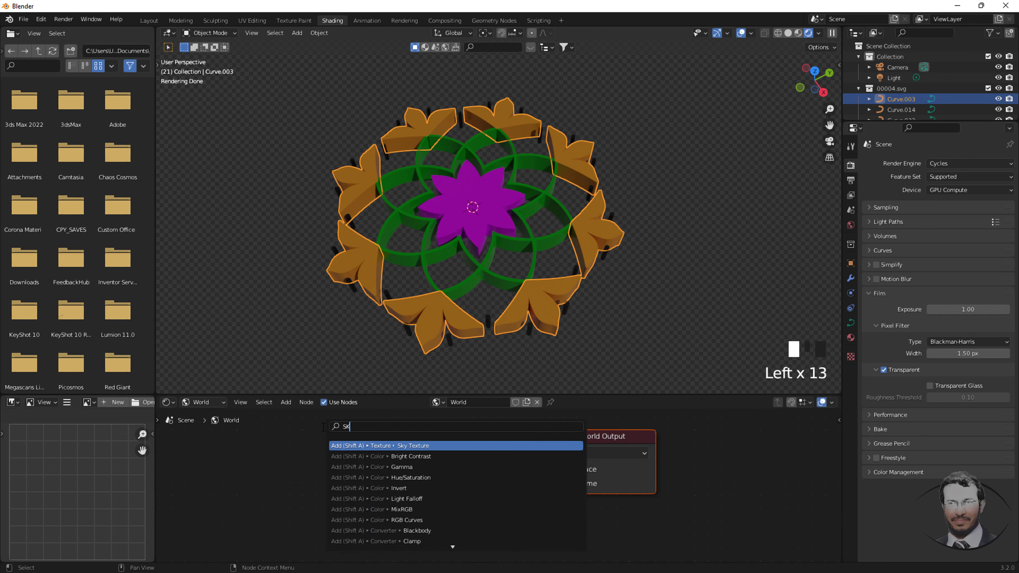
{"action": "left_click", "coordinate": [405, 445]}
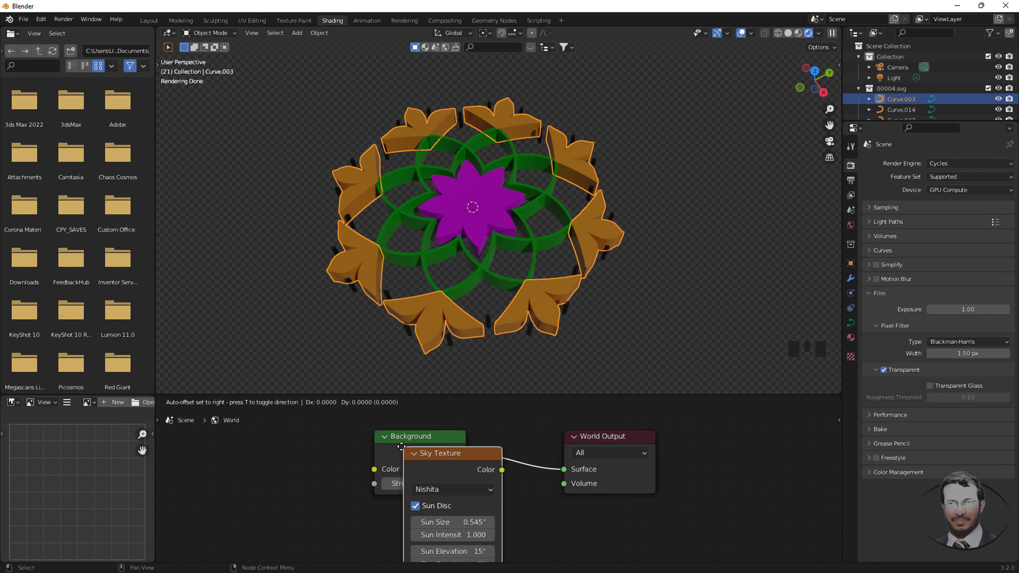
{"action": "left_click", "coordinate": [240, 436]}
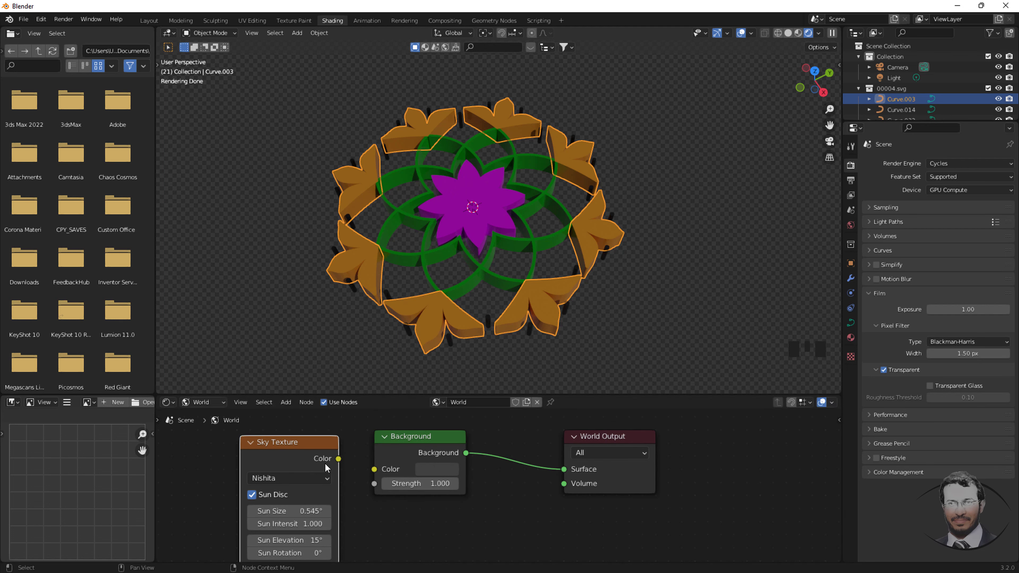
{"action": "left_click_drag", "start_coordinate": [339, 458], "coordinate": [375, 469]}
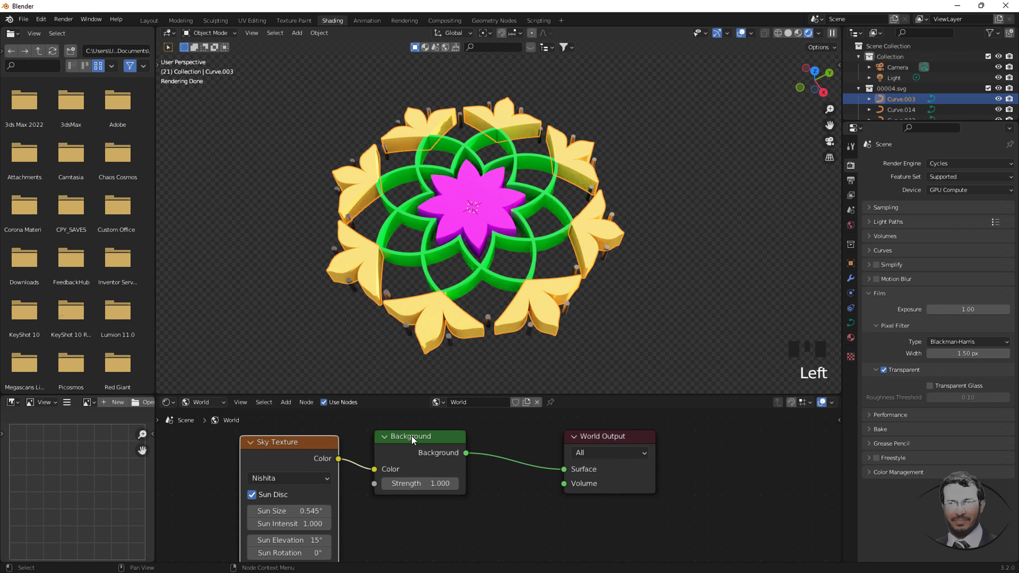
{"action": "left_click_drag", "start_coordinate": [414, 435], "coordinate": [449, 429]}
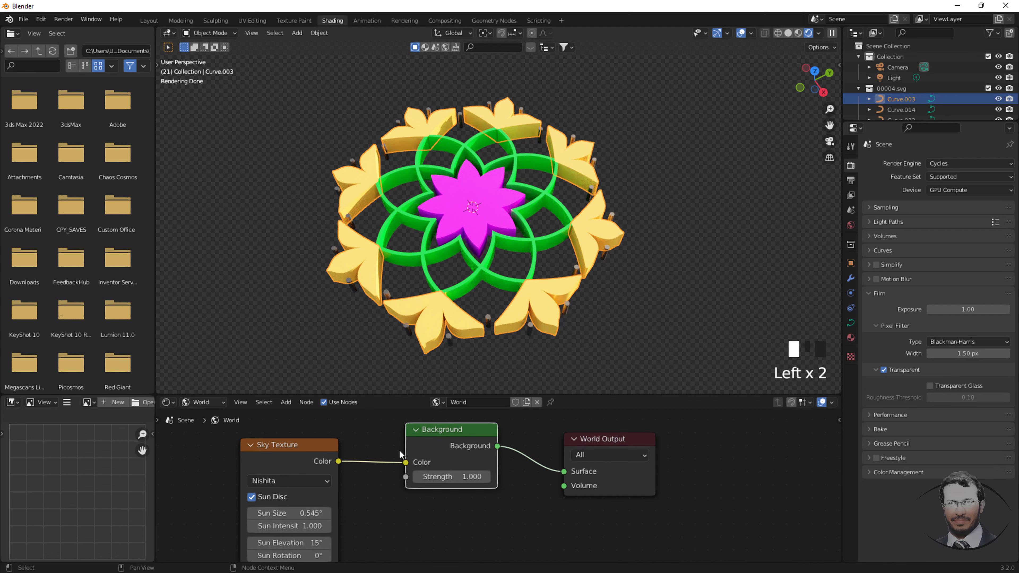
{"action": "left_click_drag", "start_coordinate": [303, 441], "coordinate": [330, 431]}
Step: Set the Sky Texture's Sun Size to 9.24°, Sun Intensity to 0.000 and Sun Elevation to 13.5°
{"action": "middle_click_drag", "start_coordinate": [471, 306], "coordinate": [490, 319]}
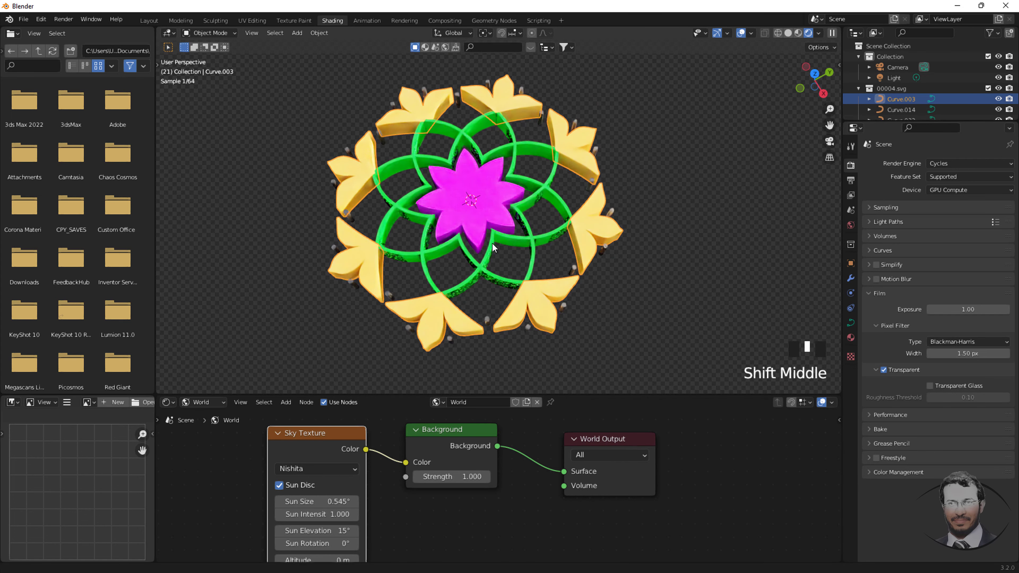
{"action": "mouse_move", "coordinate": [321, 501]}
{"action": "left_mouse_down"}
{"action": "mouse_move", "coordinate": [337, 501]}
{"action": "mouse_move", "coordinate": [305, 501]}
{"action": "mouse_move", "coordinate": [341, 514]}
{"action": "mouse_move", "coordinate": [308, 514]}
{"action": "left_mouse_up"}
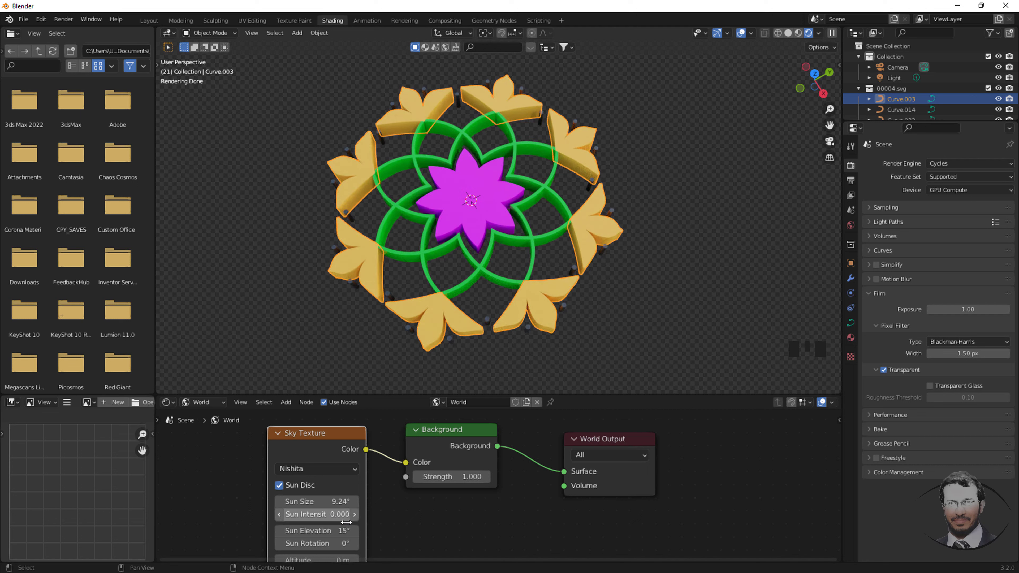
{"action": "mouse_move", "coordinate": [324, 530]}
{"action": "left_mouse_down"}
{"action": "mouse_move", "coordinate": [343, 531]}
{"action": "mouse_move", "coordinate": [317, 530]}
{"action": "left_mouse_up"}
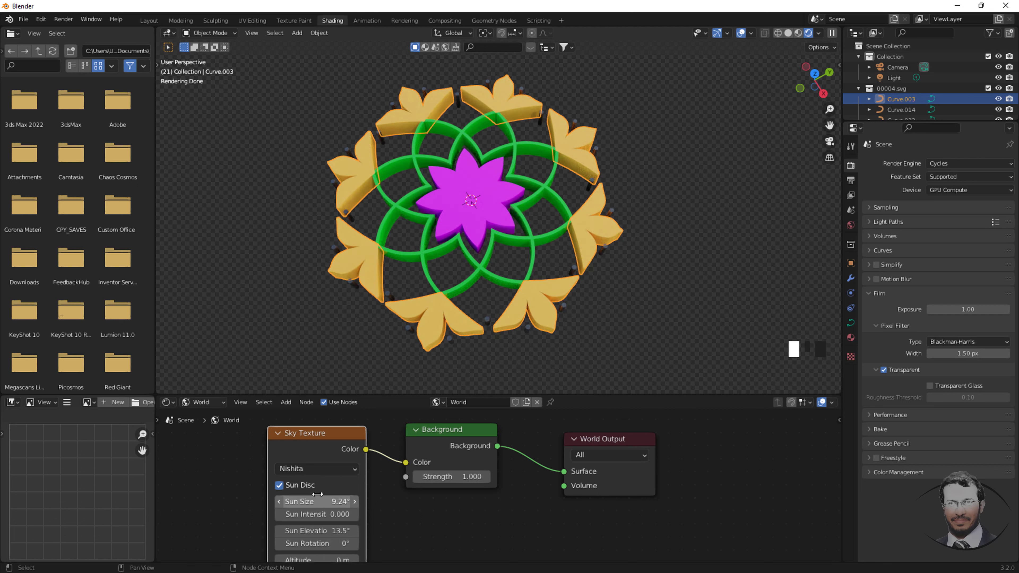
Step: Return to object shading and make the small outer pegs' material white, with a base colour Value of 0.900
{"action": "left_click", "coordinate": [200, 402]}
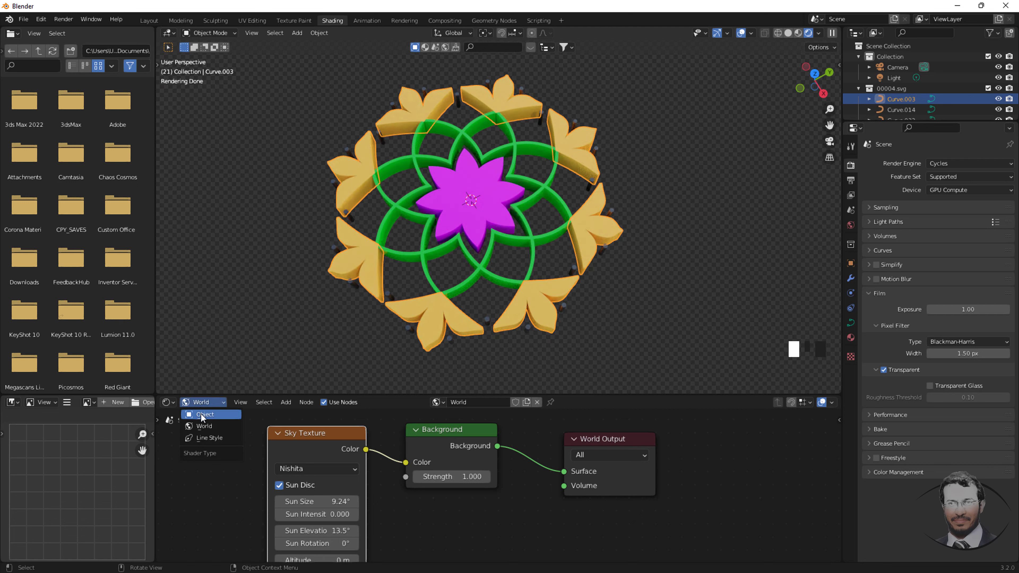
{"action": "left_click", "coordinate": [201, 414]}
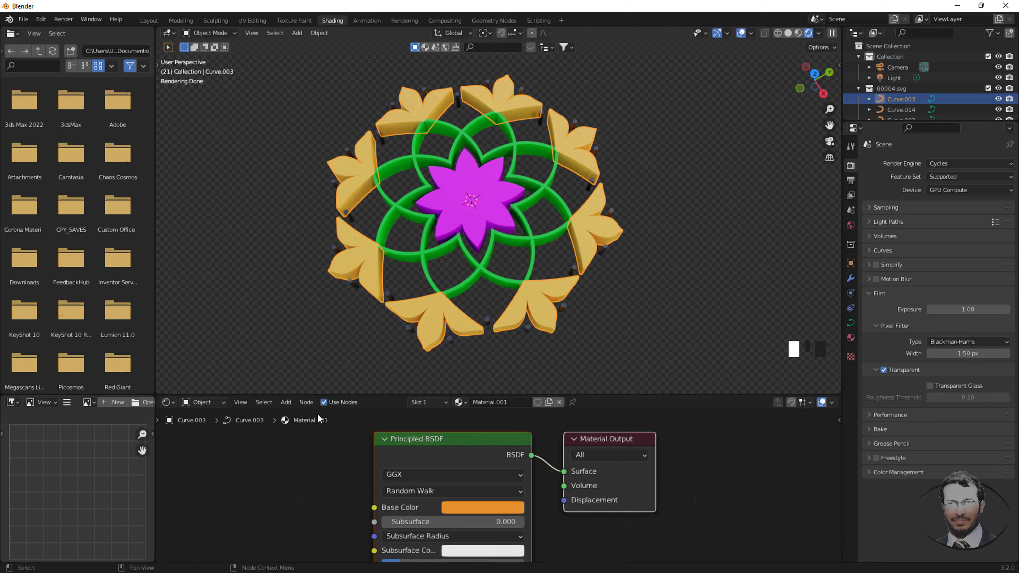
{"action": "double_click", "coordinate": [487, 320]}
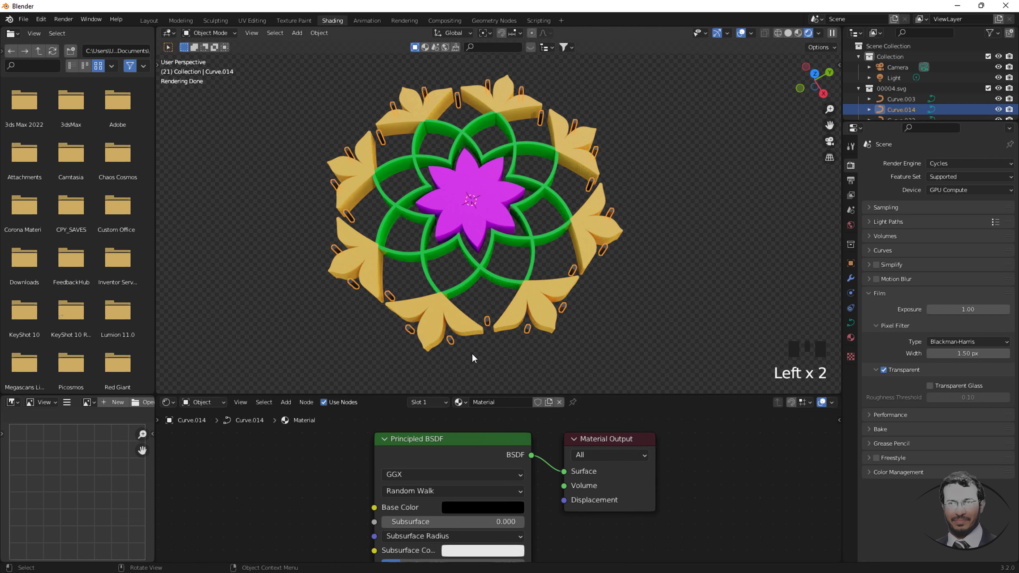
{"action": "left_click_drag", "start_coordinate": [443, 439], "coordinate": [441, 419]}
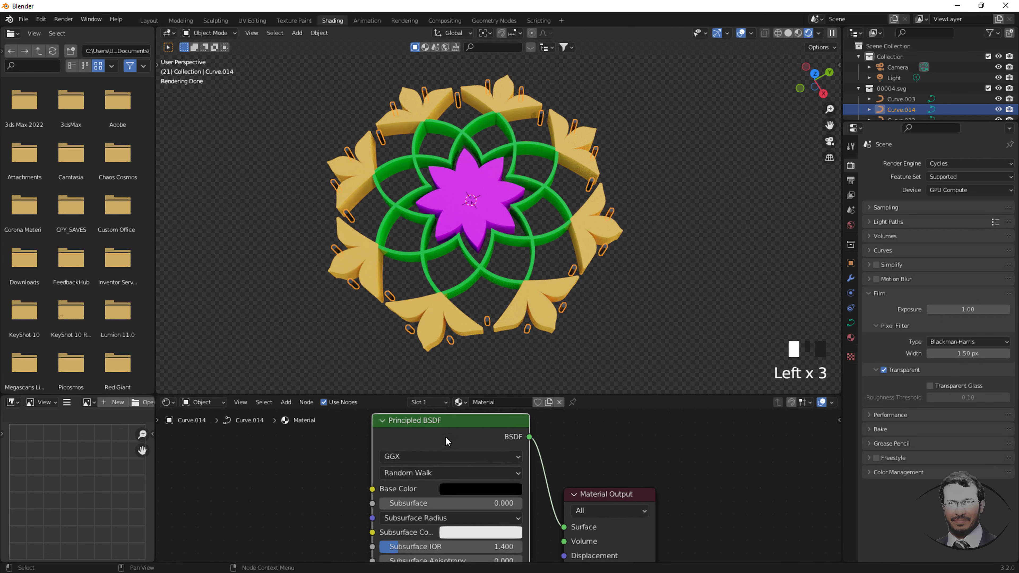
{"action": "left_click", "coordinate": [467, 489]}
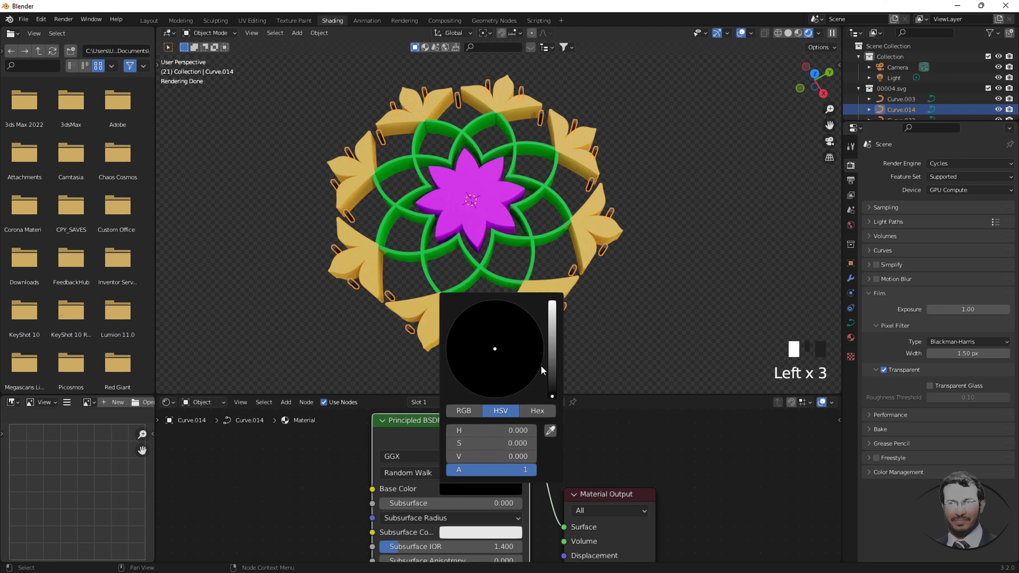
{"action": "left_click", "coordinate": [552, 342]}
{"action": "left_click", "coordinate": [552, 317]}
{"action": "left_click", "coordinate": [552, 303]}
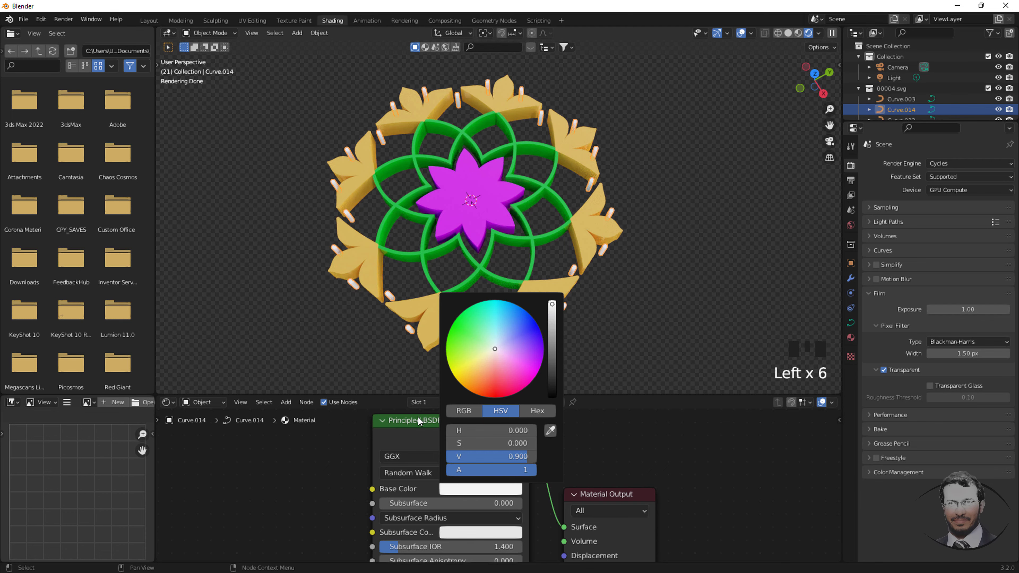
Step: Enlarge the 3D viewport, render a test image of the pattern, and close the render window
{"action": "left_click_drag", "start_coordinate": [397, 395], "coordinate": [397, 550]}
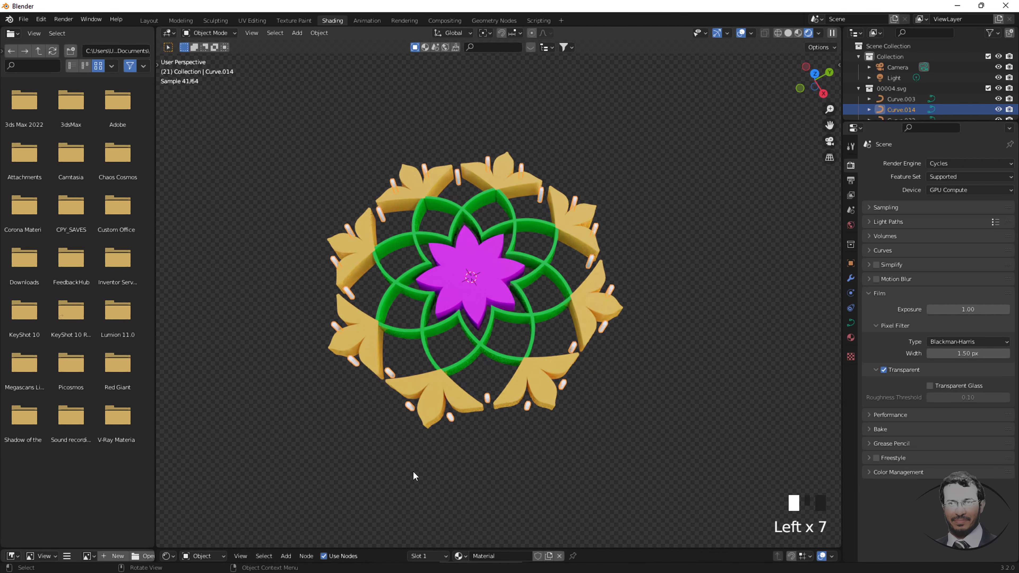
{"action": "scroll", "coordinate": [470, 278], "scroll_direction": "up", "scroll_amount": 2}
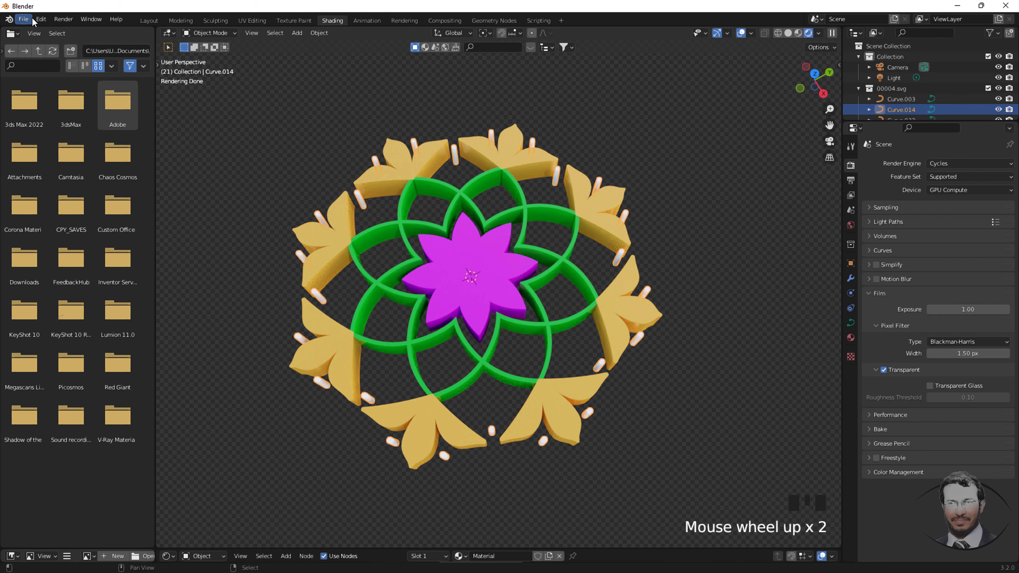
{"action": "left_click", "coordinate": [64, 19]}
{"action": "left_click", "coordinate": [70, 32]}
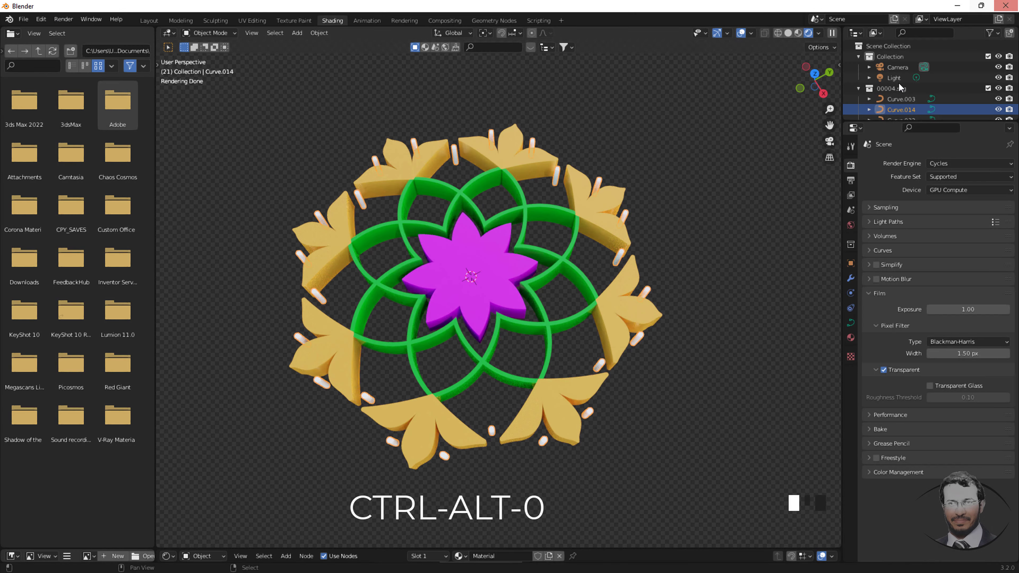
{"action": "left_click", "coordinate": [1006, 8]}
Step: Align the camera to the current view, lock it to the view, and pull it back until the whole pattern fits the frame
{"action": "key", "text": "ctrl+alt+KP_0"}
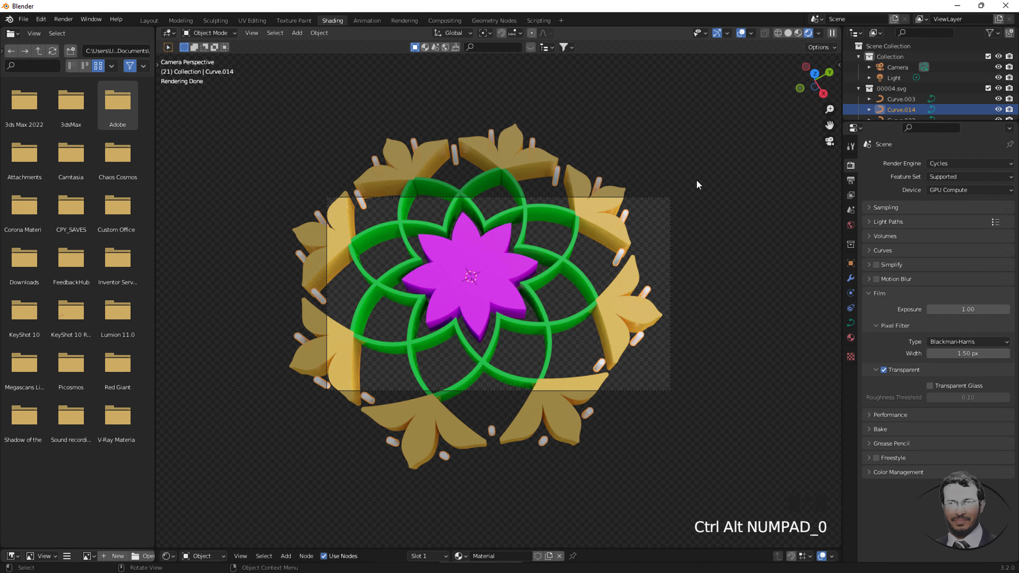
{"action": "key", "text": "n"}
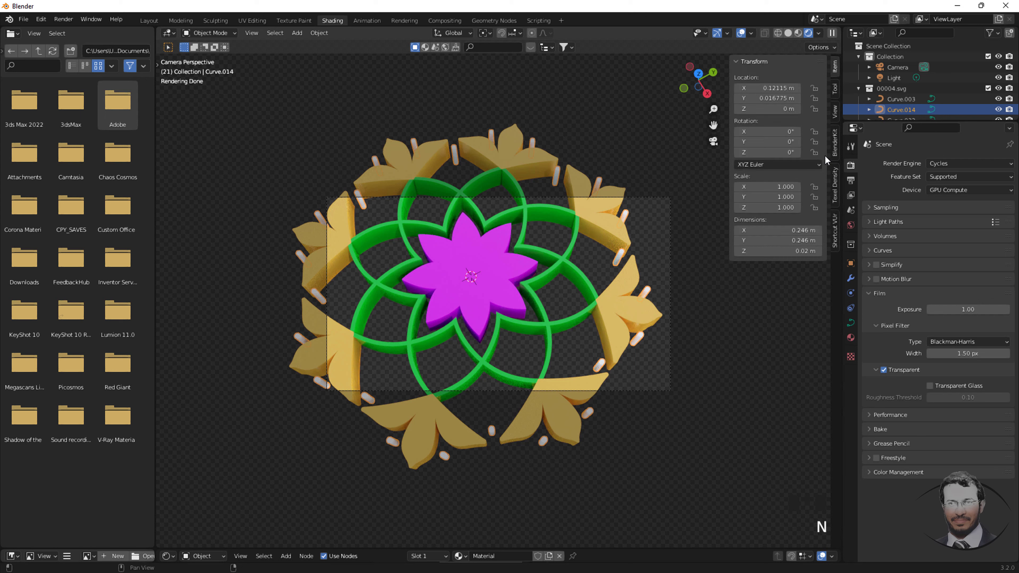
{"action": "left_click", "coordinate": [835, 111]}
{"action": "left_click", "coordinate": [788, 195]}
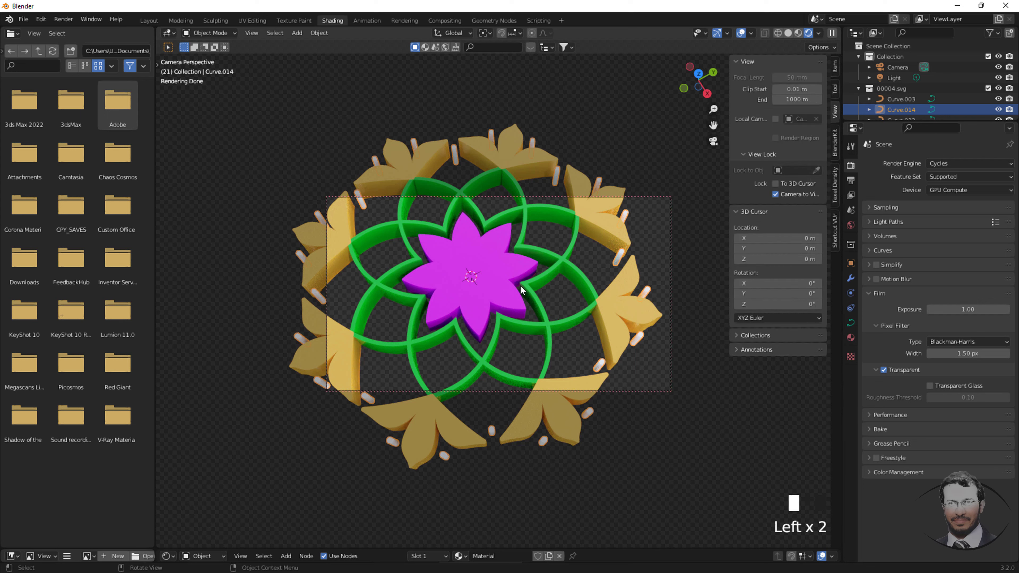
{"action": "scroll", "coordinate": [506, 287], "scroll_direction": "down", "scroll_amount": 6}
{"action": "scroll", "coordinate": [477, 197], "scroll_direction": "up", "scroll_amount": 1}
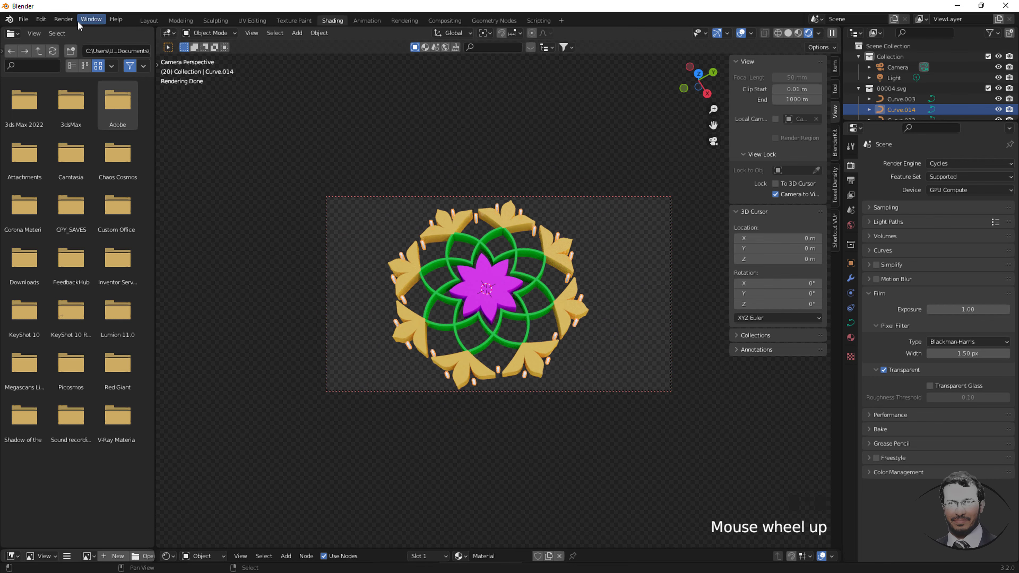
Step: Render the reframed pattern on its transparent background, inspect the result, and close the render window
{"action": "left_click", "coordinate": [63, 19]}
{"action": "left_click", "coordinate": [66, 34]}
{"action": "scroll", "coordinate": [570, 300], "scroll_direction": "down", "scroll_amount": 2}
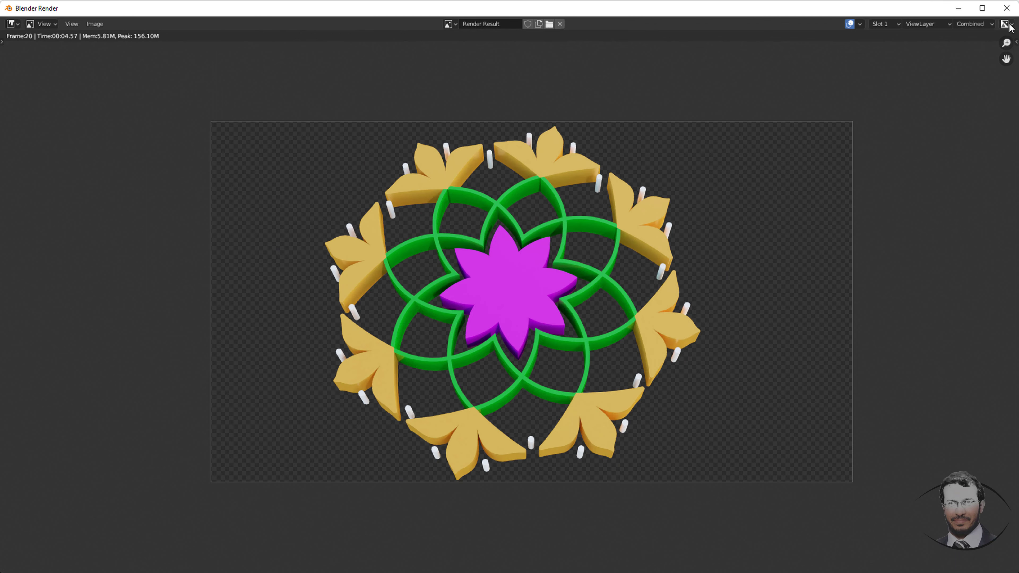
{"action": "left_click", "coordinate": [1006, 7]}
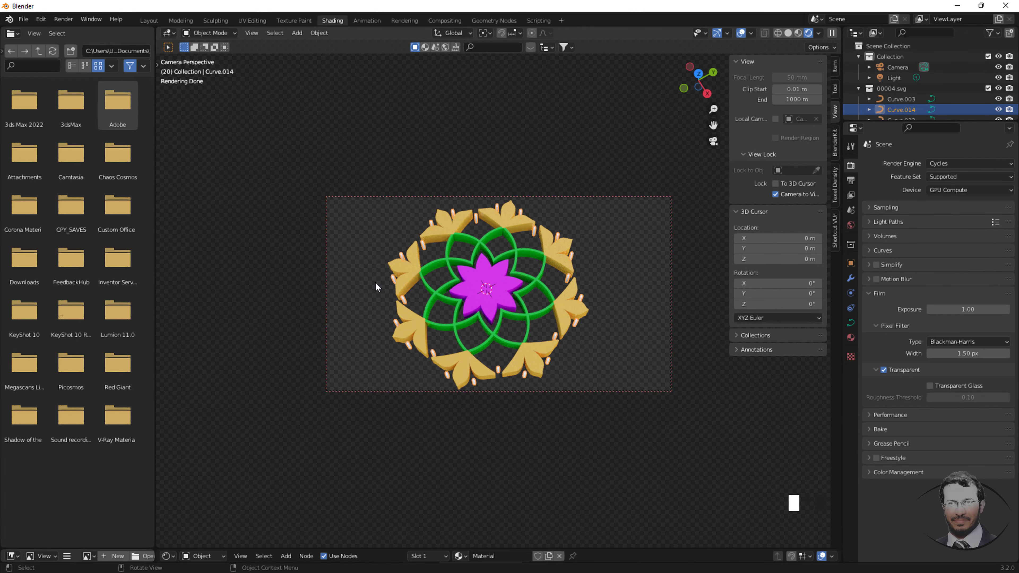
Step: Add a mesh plane as a backdrop for the floral pattern and render the image
{"action": "key", "text": "shift+a"}
{"action": "mouse_move", "coordinate": [375, 283]}
{"action": "left_click", "coordinate": [441, 282]}
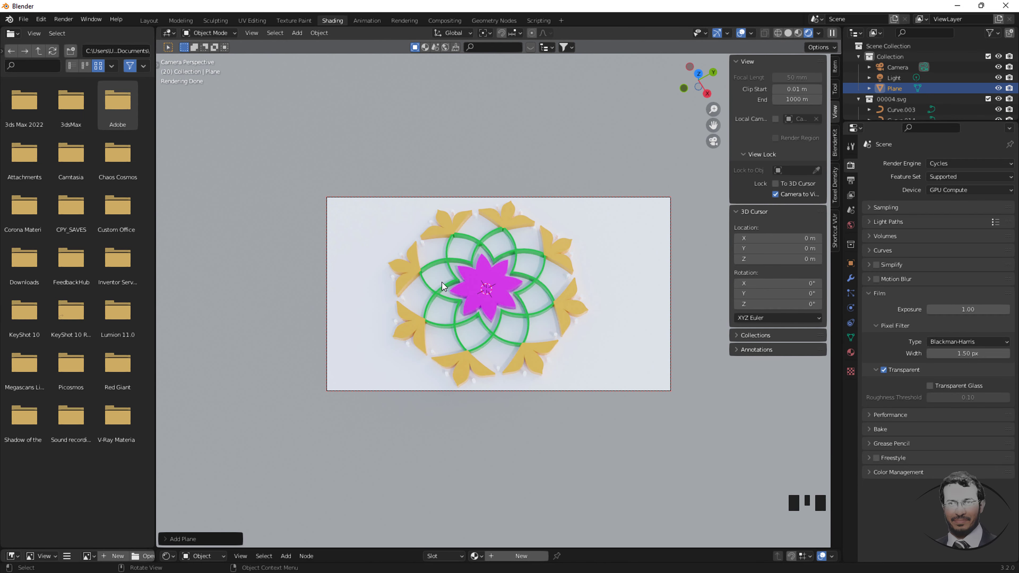
{"action": "left_click", "coordinate": [63, 19]}
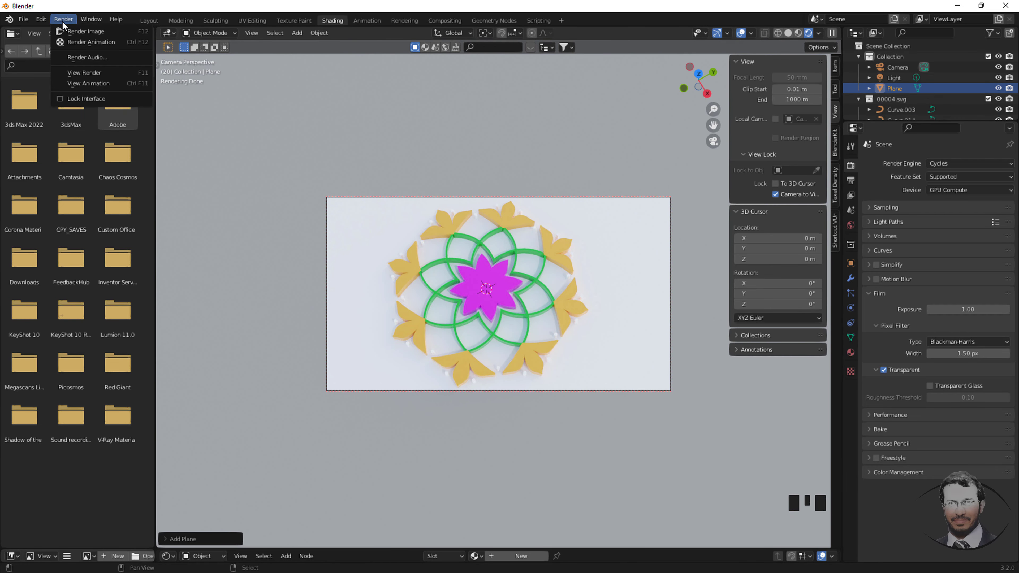
{"action": "left_click", "coordinate": [86, 31]}
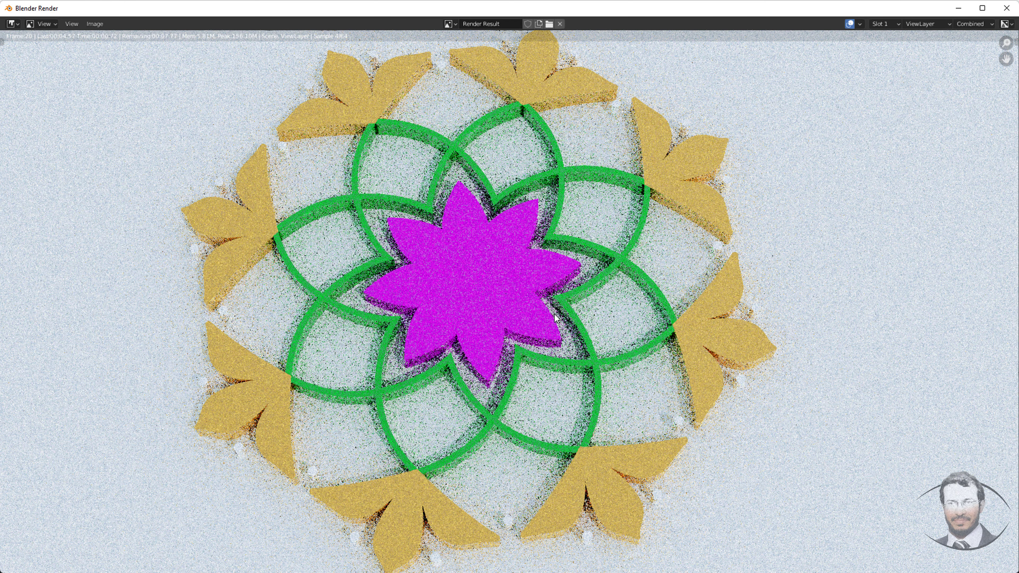